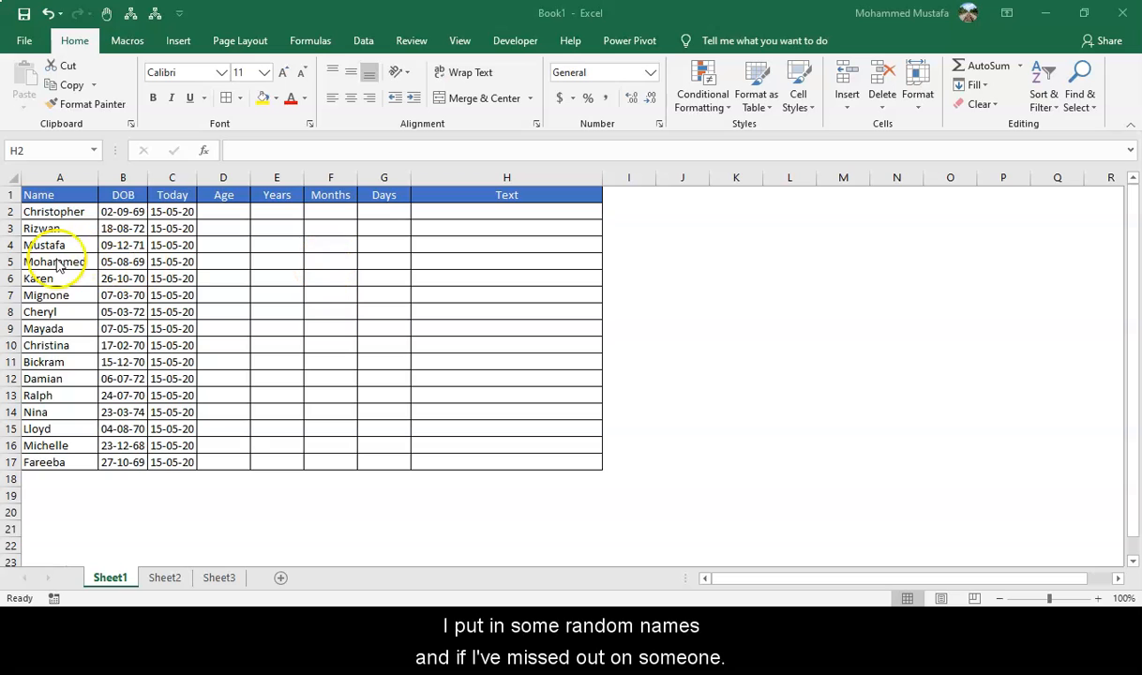
Review the Name column and the DOB and Today entries in the first data row, including the formula behind Today.
{"action": "left_click", "coordinate": [65, 264]}
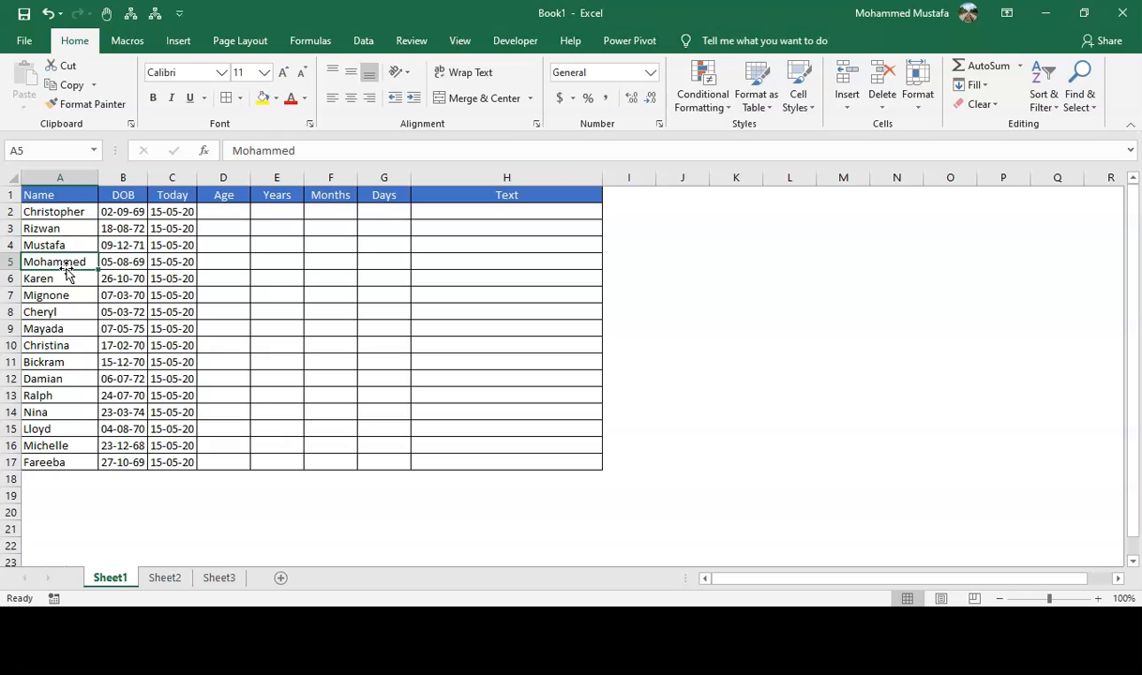
{"action": "key", "text": "ctrl+Down"}
{"action": "key", "text": "ctrl+Up"}
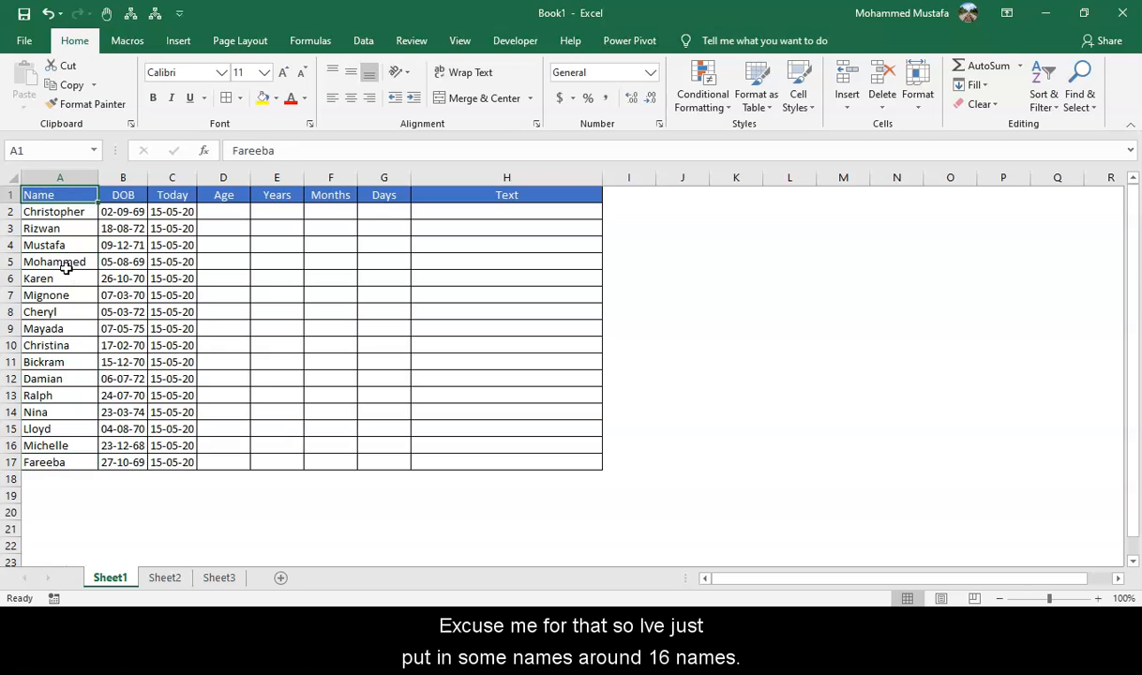
{"action": "key", "text": "Down"}
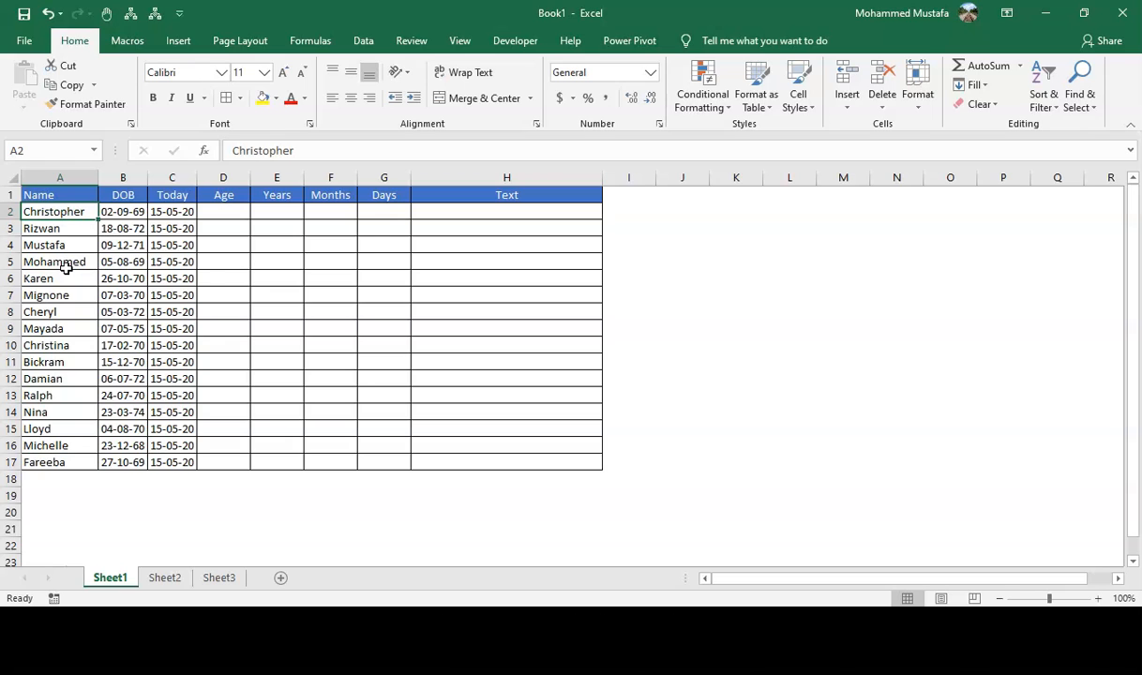
{"action": "key", "text": "Right"}
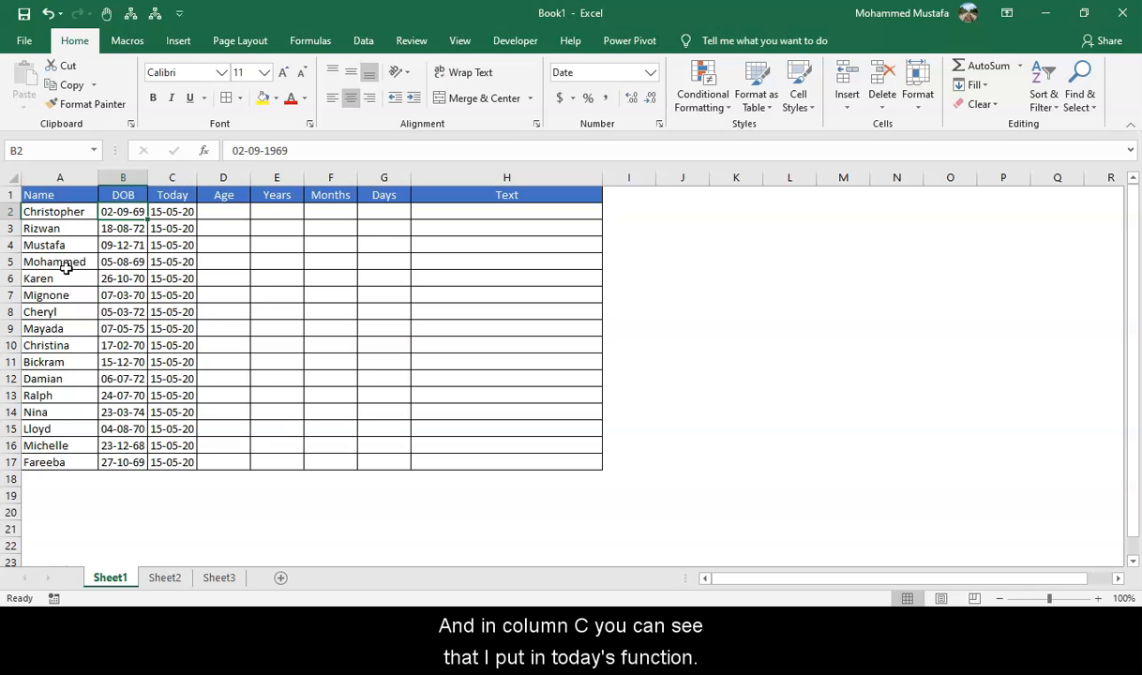
{"action": "key", "text": "Right"}
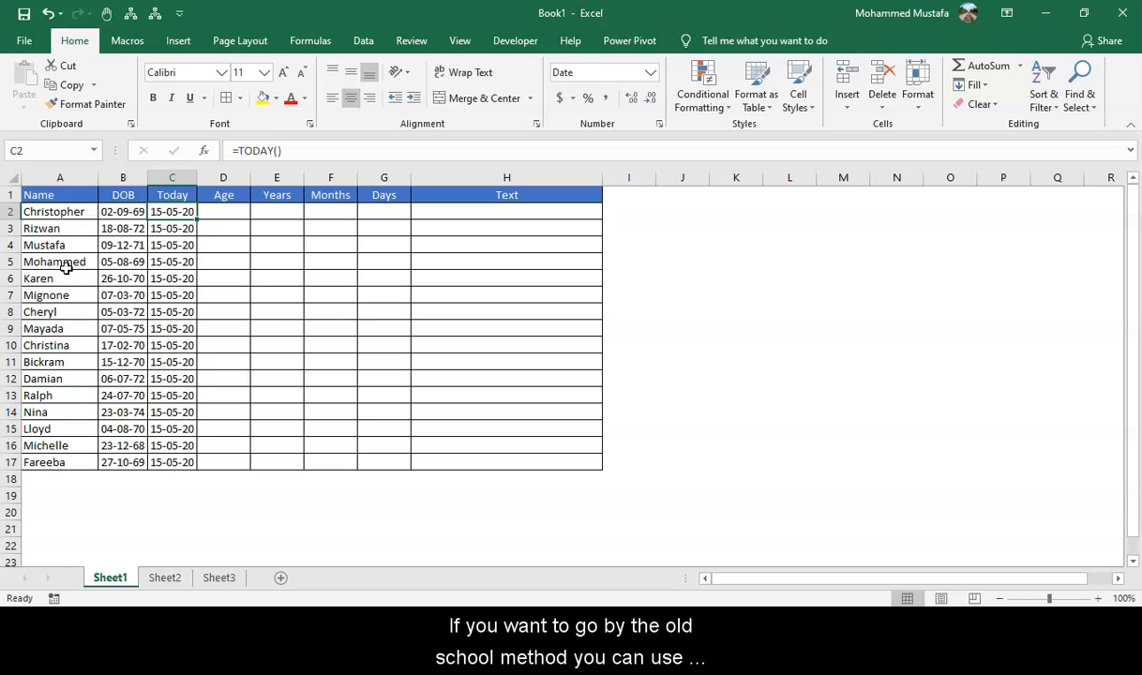
Enter the formula =(C2-B2)/365 in cell D2 to calculate the age from the birth date and today's date.
{"action": "key", "text": "Right"}
{"action": "type", "text": "="}
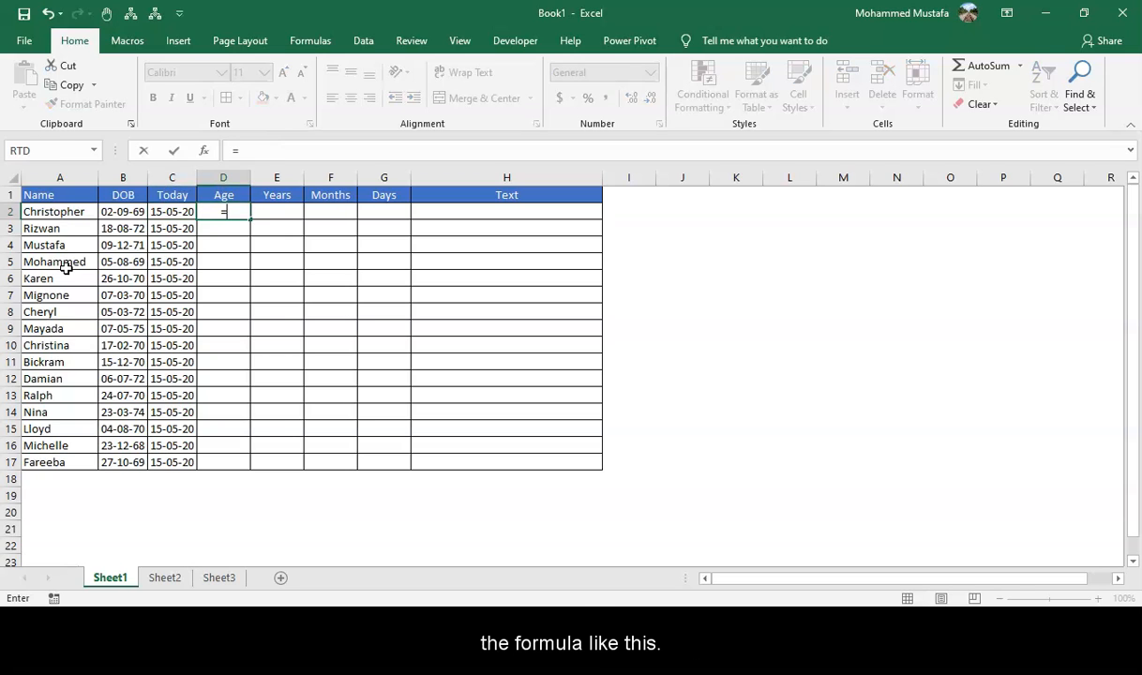
{"action": "type", "text": "("}
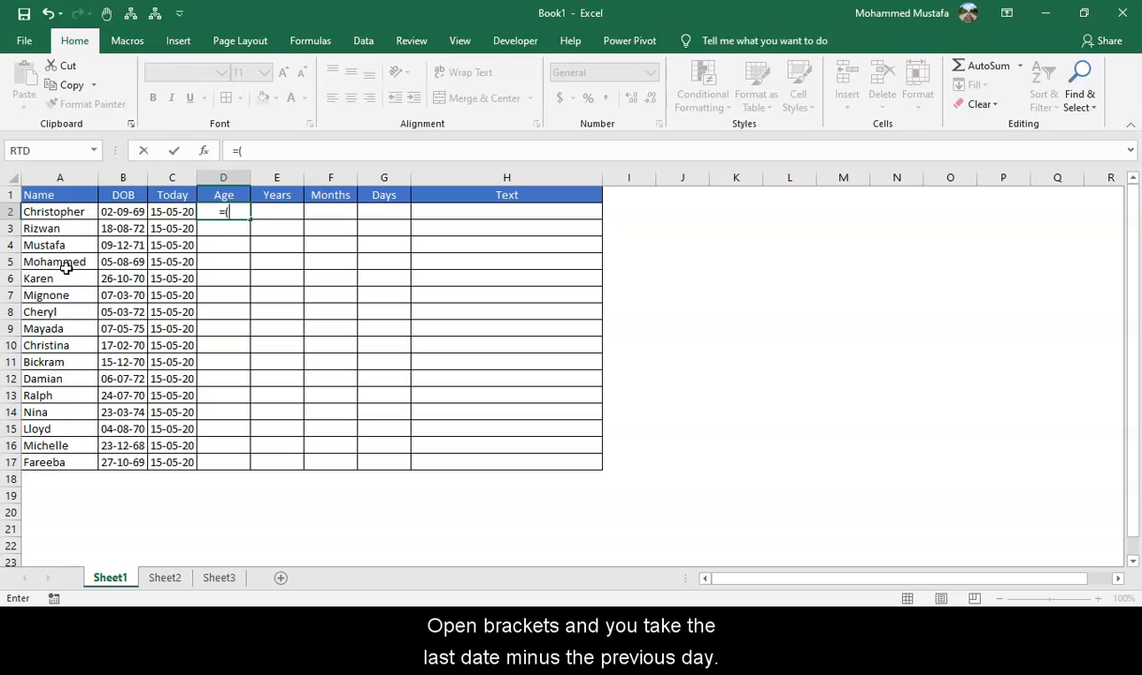
{"action": "key", "text": "Left"}
{"action": "type", "text": "-"}
{"action": "key", "text": "Left"}
{"action": "key", "text": "Left"}
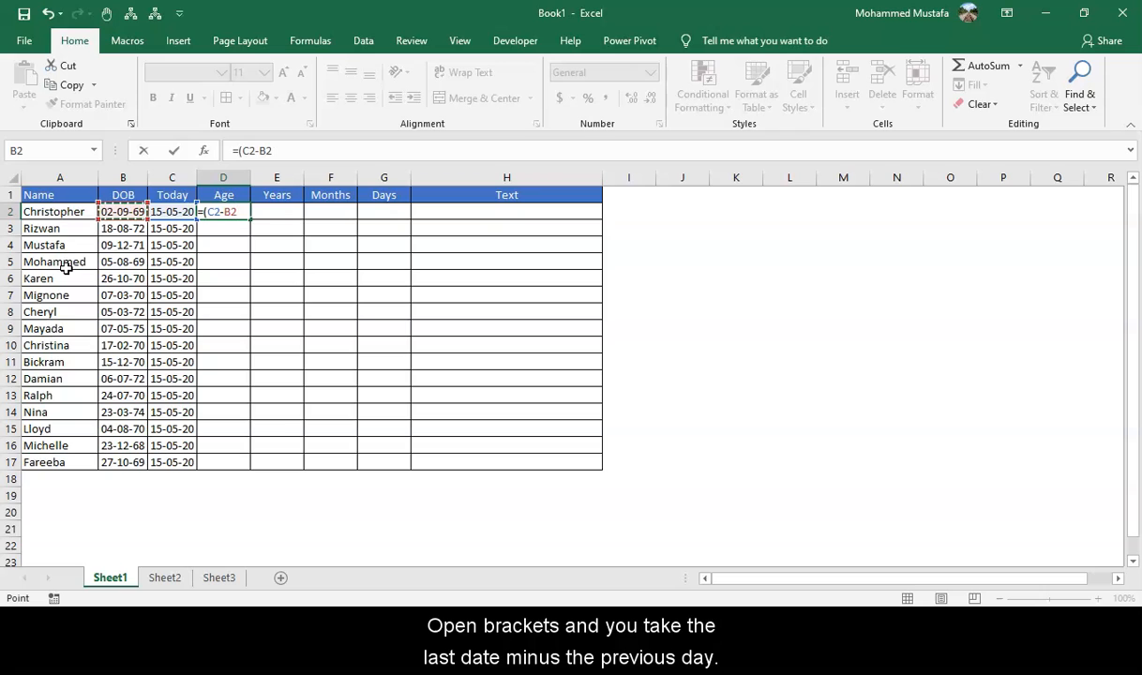
{"action": "type", "text": ")/365"}
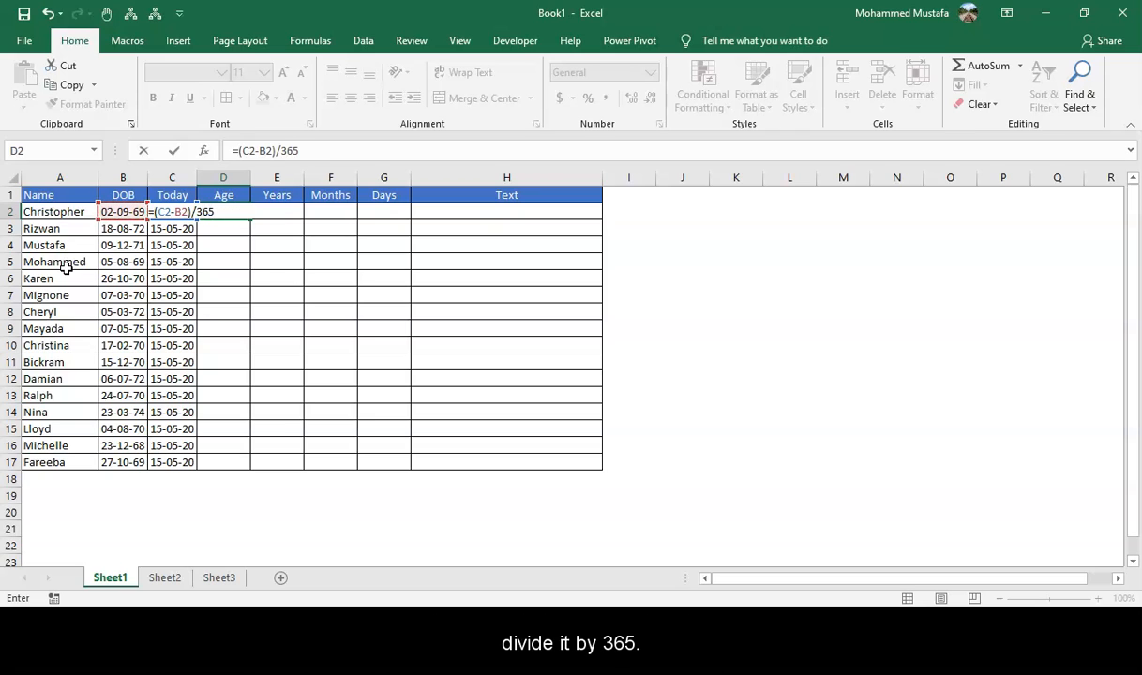
{"action": "key", "text": "Return"}
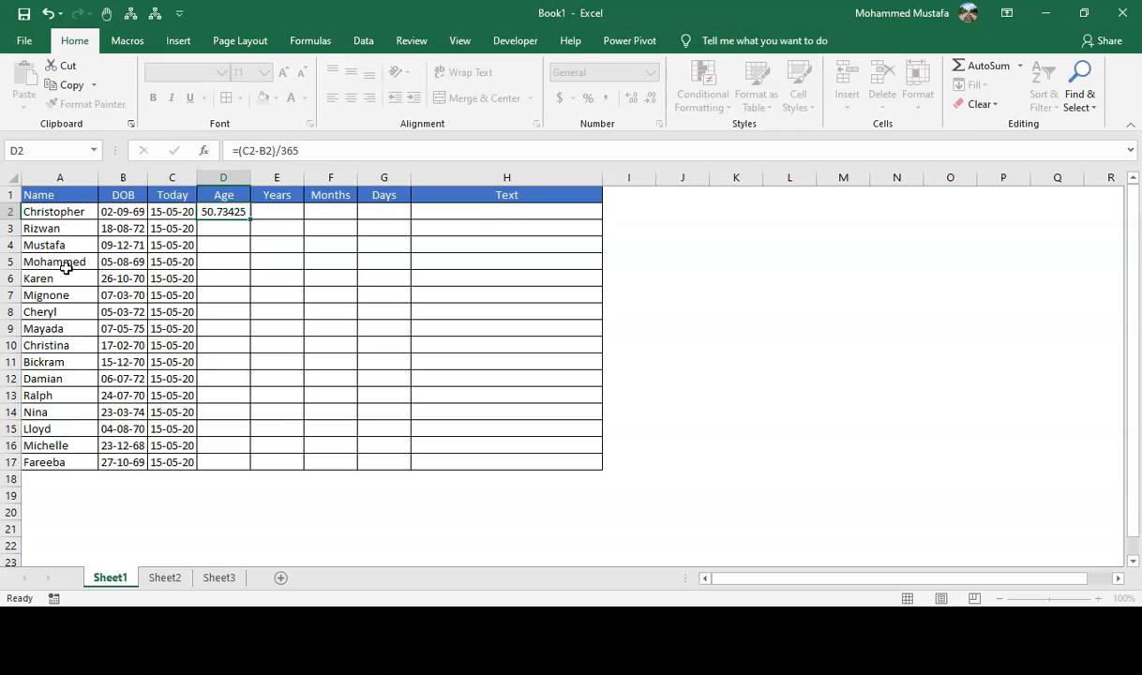
Copy the age formula from D2 down the Age column through D17.
{"action": "key", "text": "Up"}
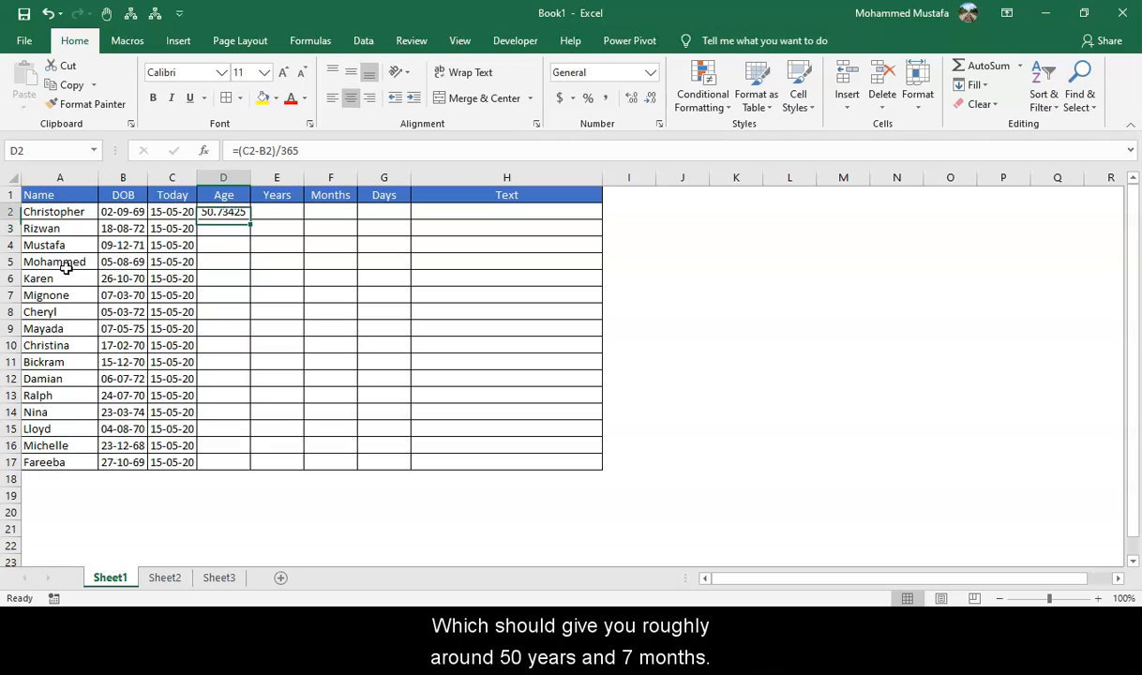
{"action": "key", "text": "ctrl+c"}
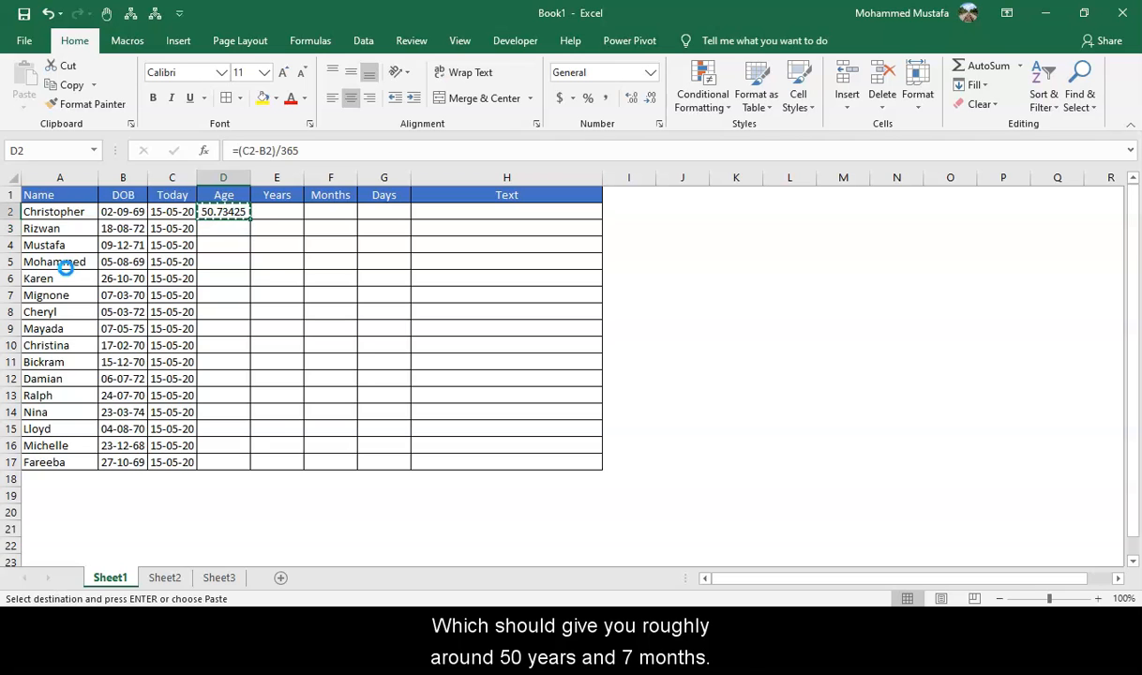
{"action": "key", "text": "shift+Down"}
{"action": "key", "text": "shift+Down"}
{"action": "key", "text": "shift+Down"}
{"action": "key", "text": "shift+Down"}
{"action": "key", "text": "shift+Down"}
{"action": "key", "text": "shift+Down"}
{"action": "key", "text": "shift+Down"}
{"action": "key", "text": "shift+Down"}
{"action": "key", "text": "shift+Down"}
{"action": "key", "text": "shift+Down"}
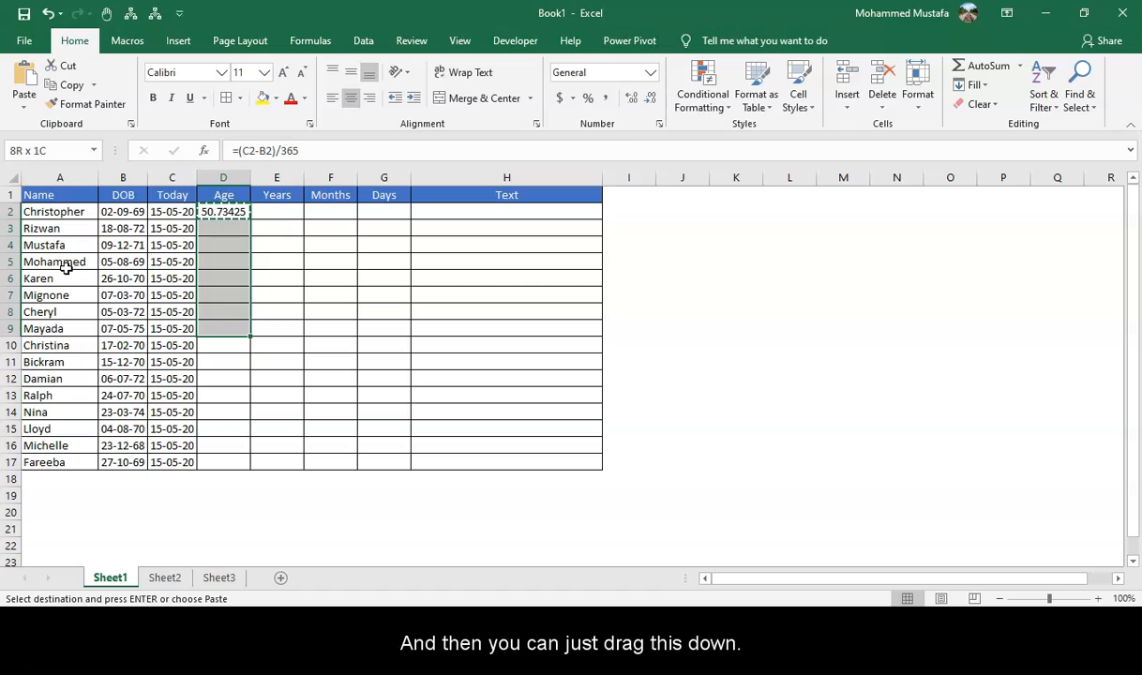
{"action": "key", "text": "shift+Down"}
{"action": "key", "text": "shift+Down"}
{"action": "key", "text": "shift+Down"}
{"action": "key", "text": "shift+Down"}
{"action": "key", "text": "shift+Down"}
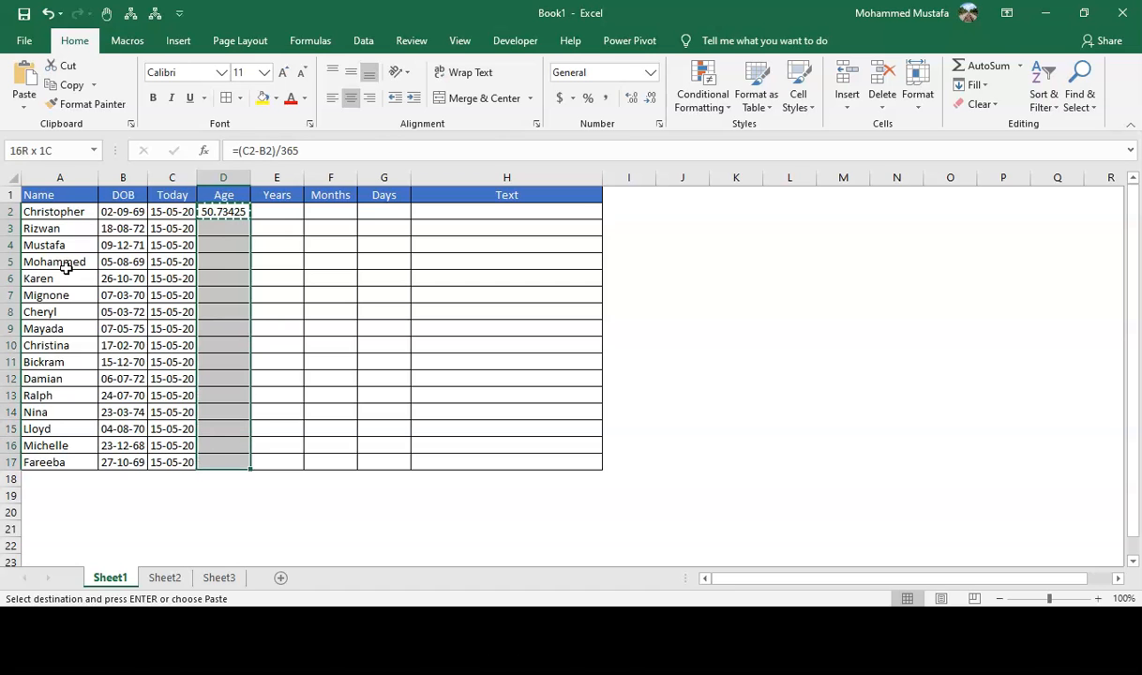
{"action": "key", "text": "ctrl+v"}
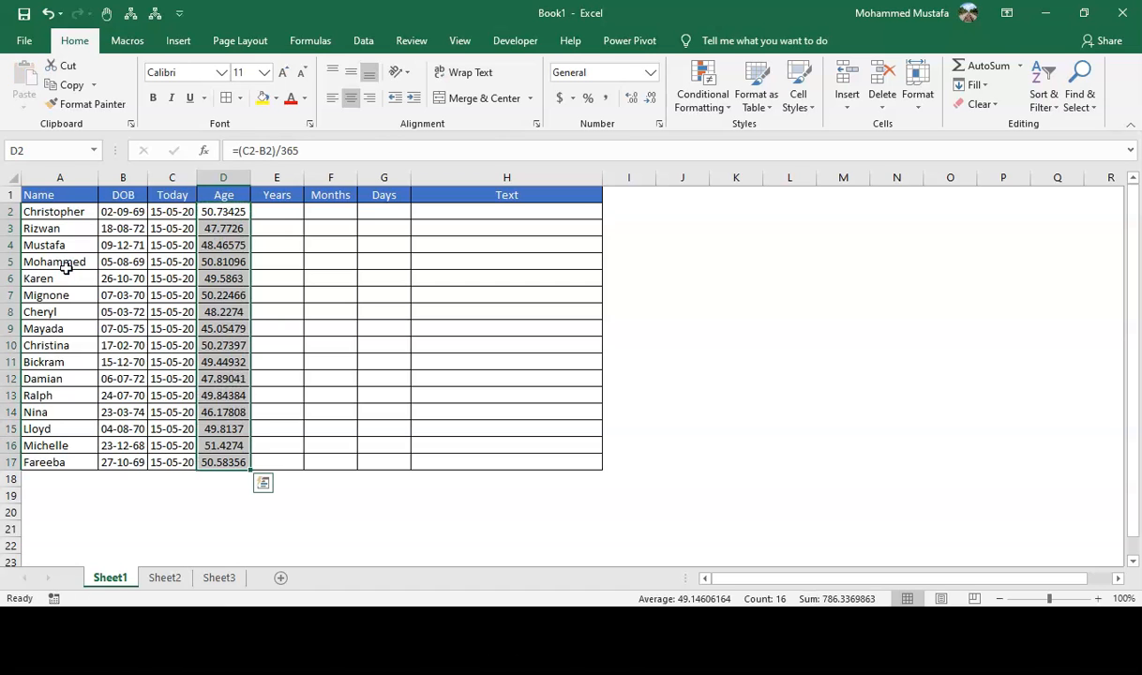
{"action": "key", "text": "Down"}
{"action": "key", "text": "Down"}
{"action": "key", "text": "Down"}
{"action": "key", "text": "Down"}
{"action": "key", "text": "Down"}
{"action": "key", "text": "Down"}
{"action": "key", "text": "Down"}
{"action": "key", "text": "Down"}
{"action": "key", "text": "Down"}
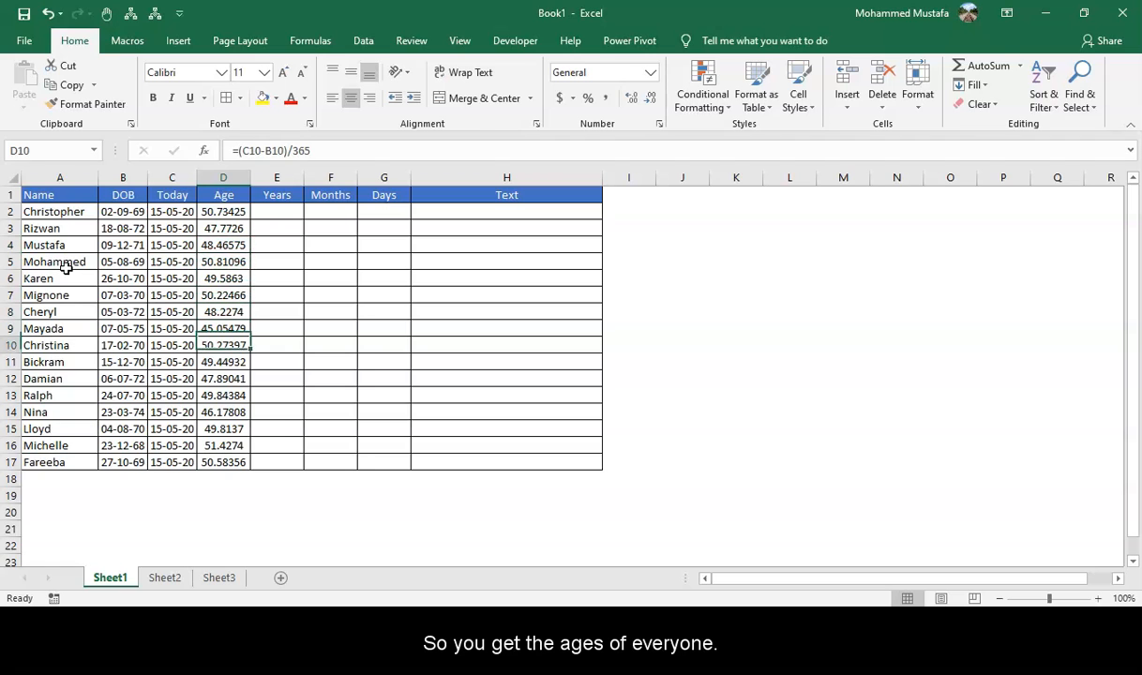
Format the DOB and Today dates in B2:C17 as Long Date.
{"action": "key", "text": "Left"}
{"action": "key", "text": "Left"}
{"action": "key", "text": "ctrl+Up"}
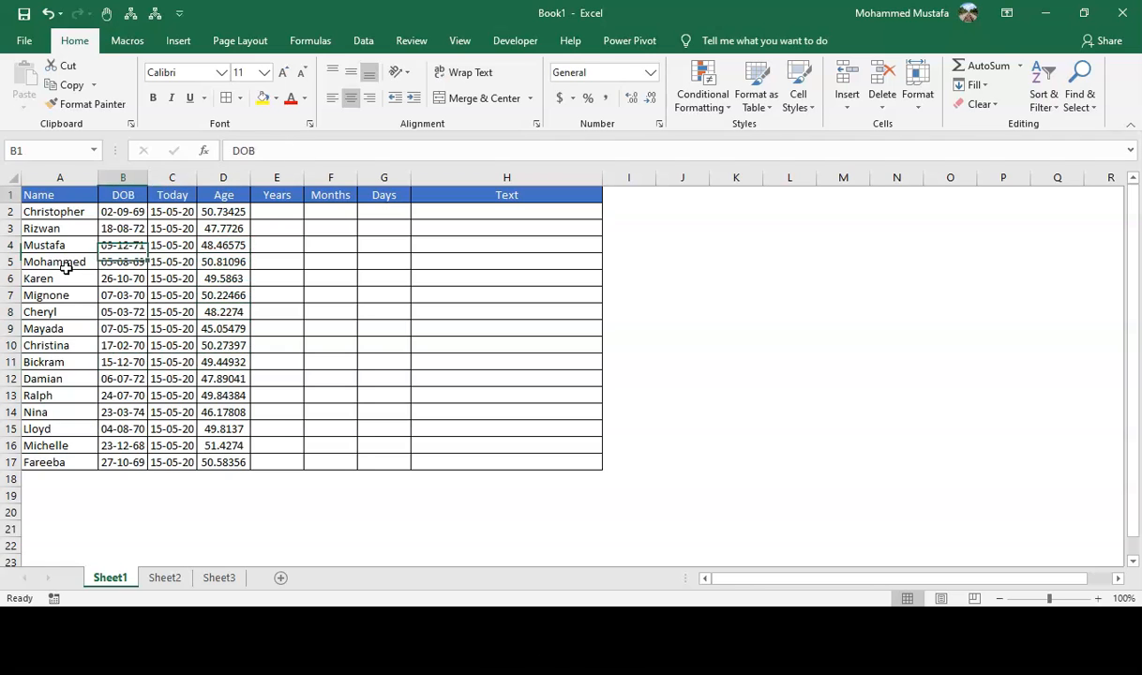
{"action": "key", "text": "Down"}
{"action": "key", "text": "shift+Right"}
{"action": "key", "text": "ctrl+shift+Down"}
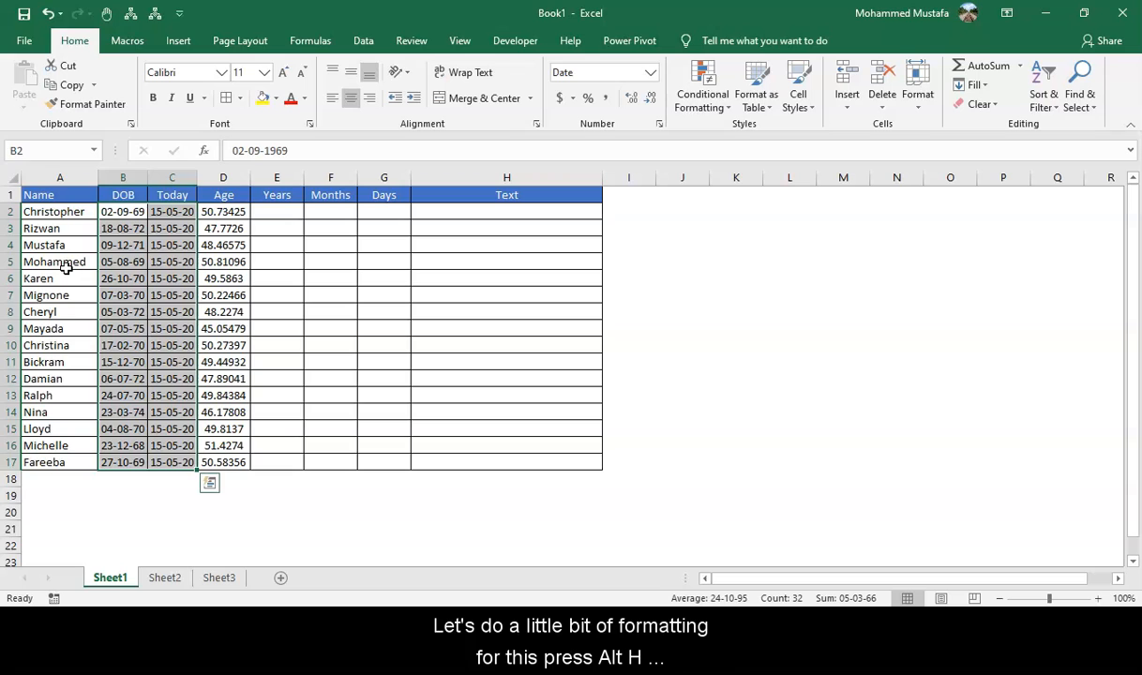
{"action": "key", "text": "alt+h"}
{"action": "key", "text": "n"}
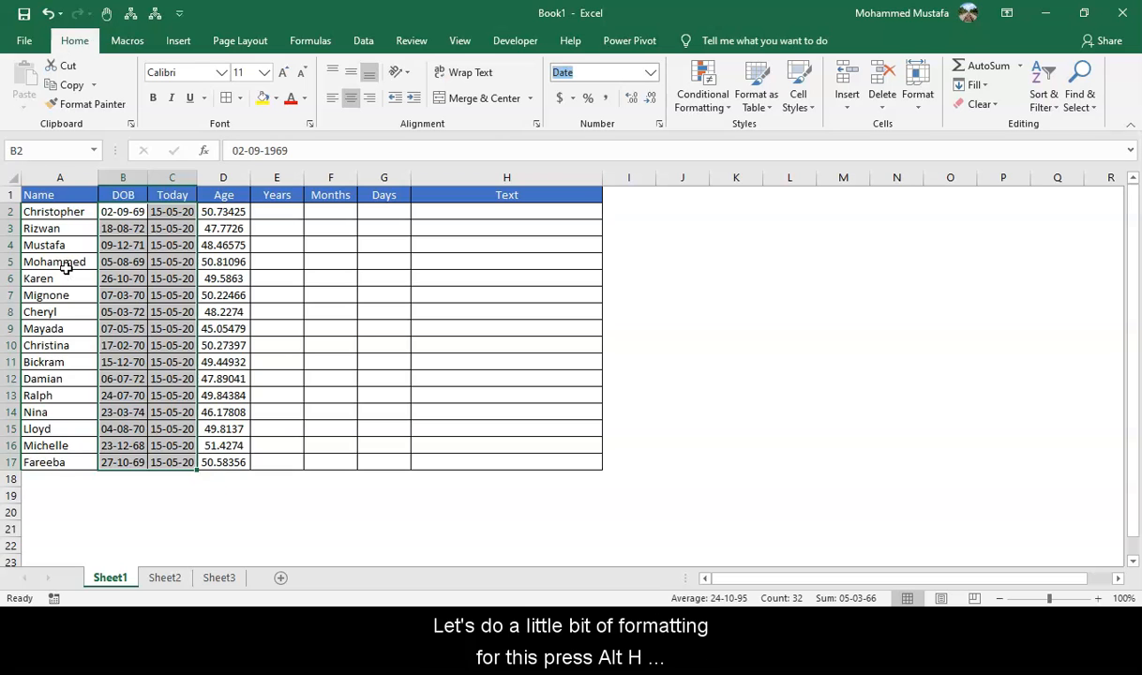
{"action": "type", "text": "Long"}
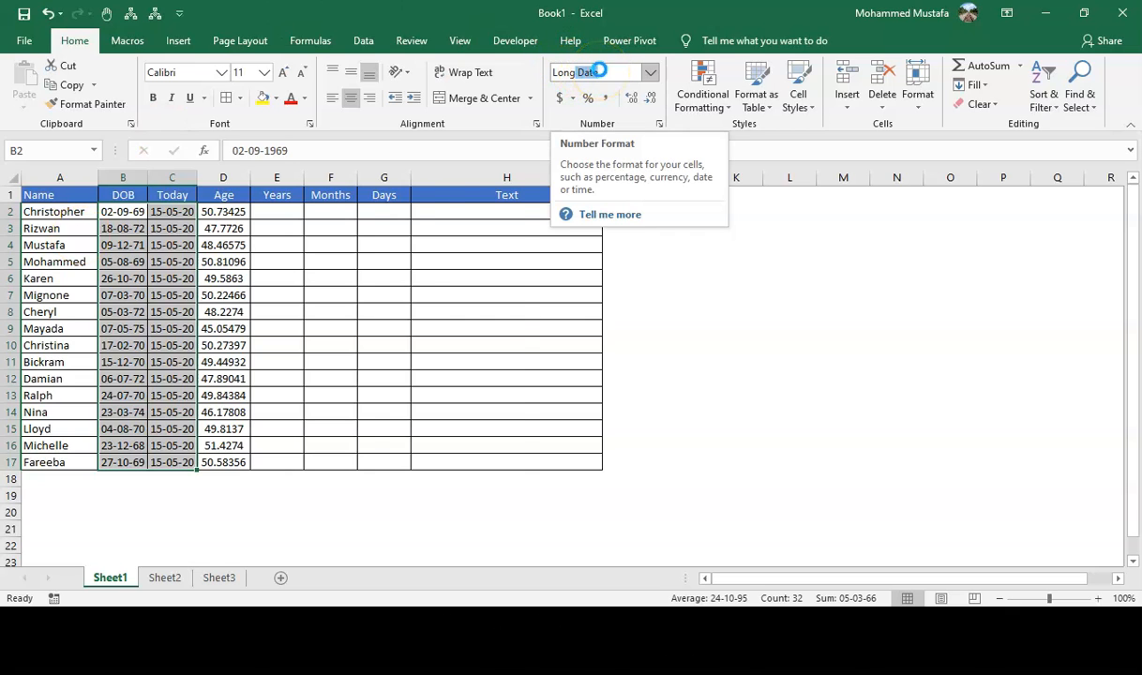
{"action": "key", "text": "Return"}
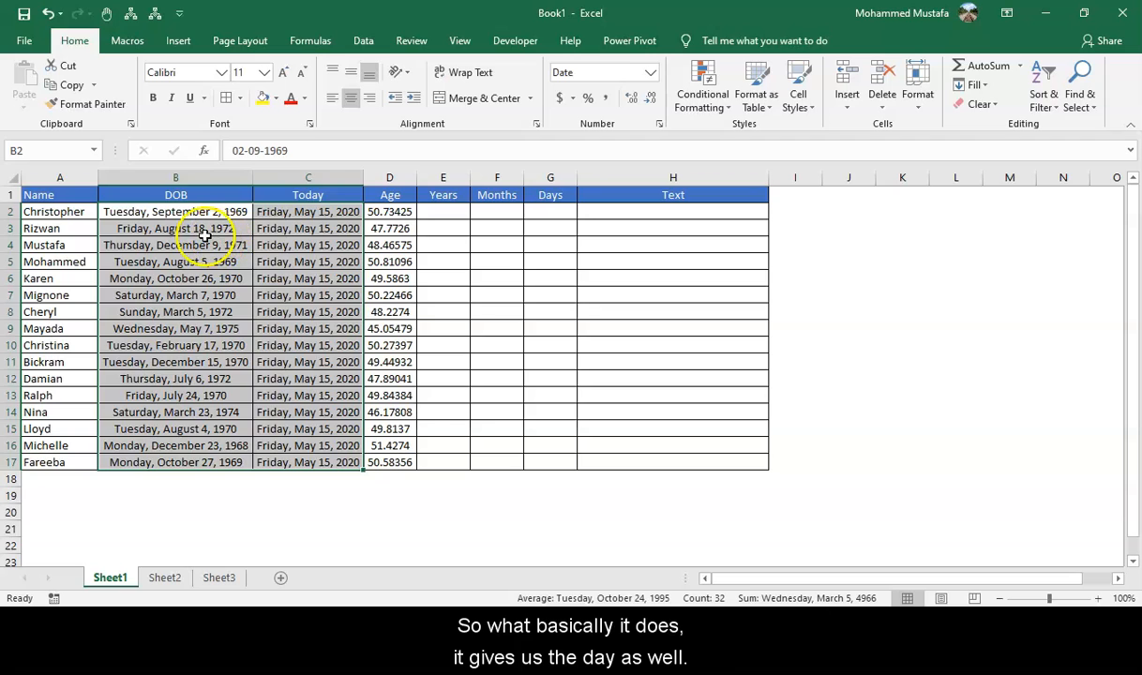
{"action": "left_click", "coordinate": [217, 235]}
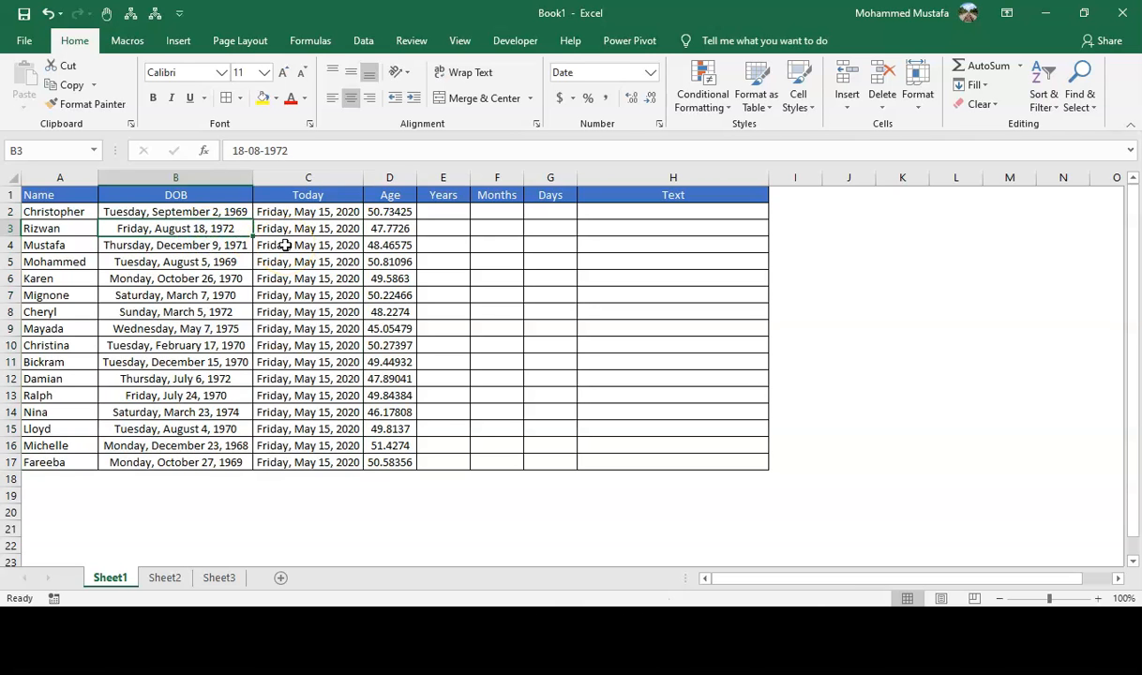
{"action": "key", "text": "Up"}
{"action": "key", "text": "Right"}
{"action": "key", "text": "Right"}
{"action": "key", "text": "Right"}
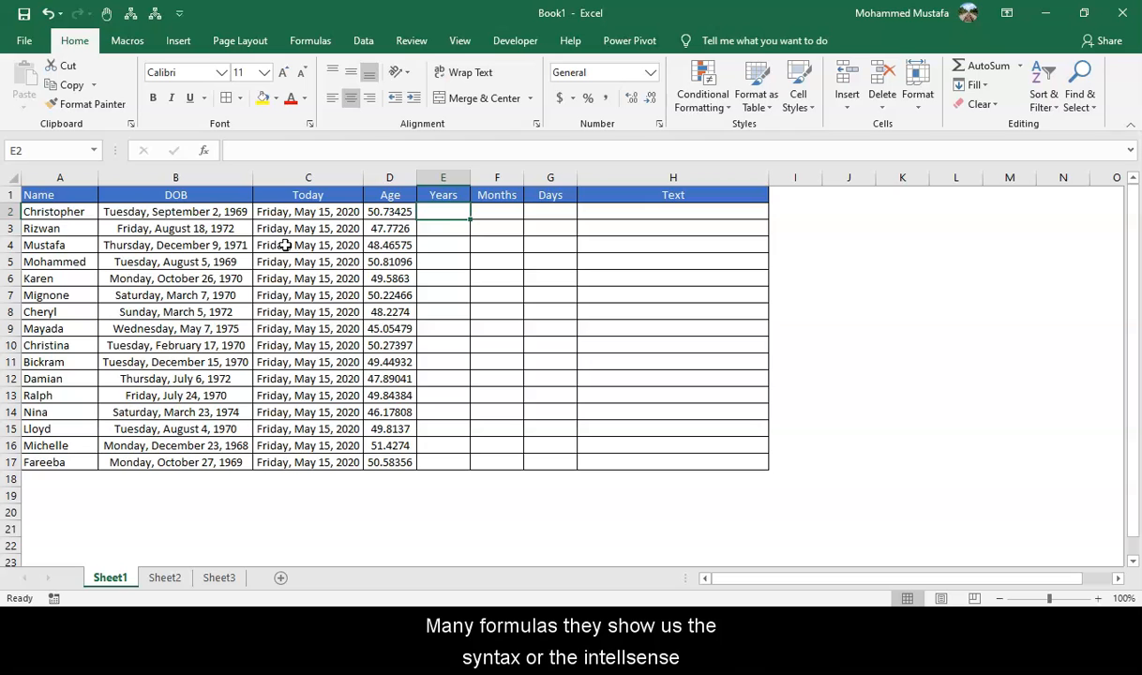
{"action": "type", "text": "="}
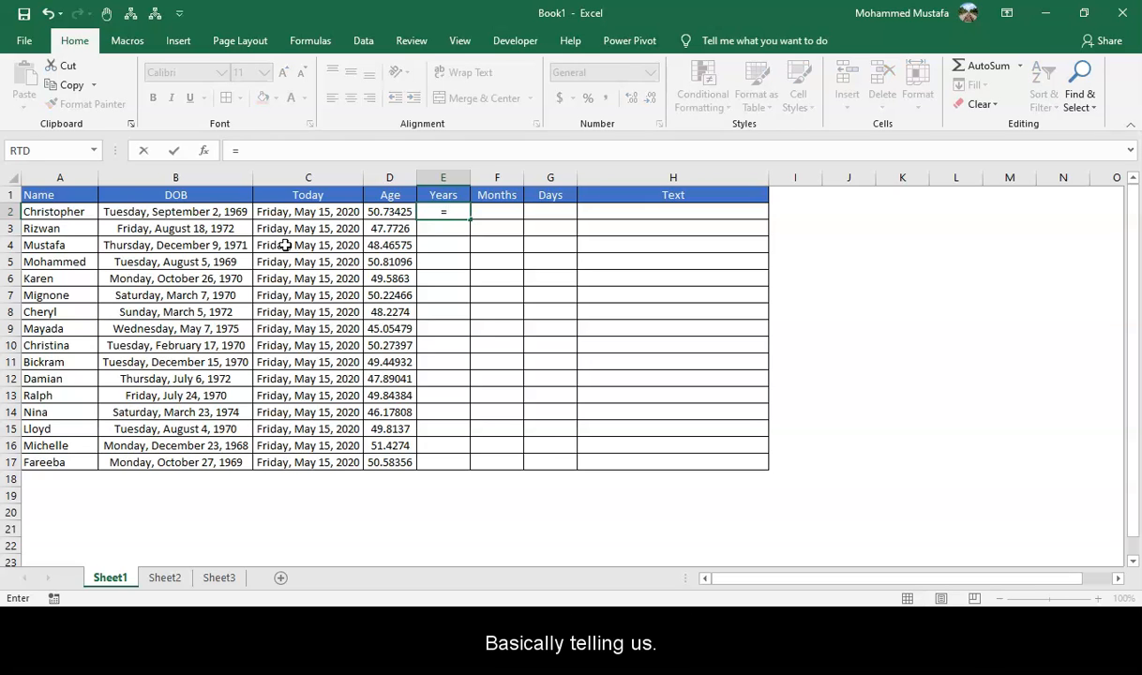
{"action": "type", "text": "da"}
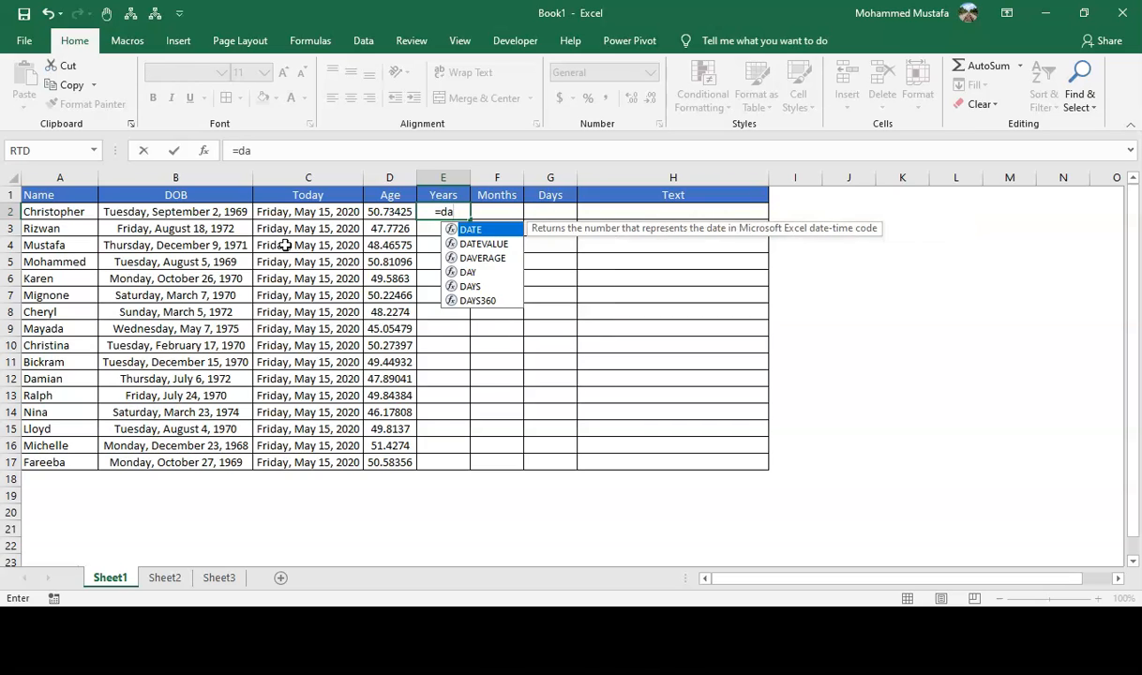
{"action": "type", "text": "te"}
{"action": "key", "text": "Tab"}
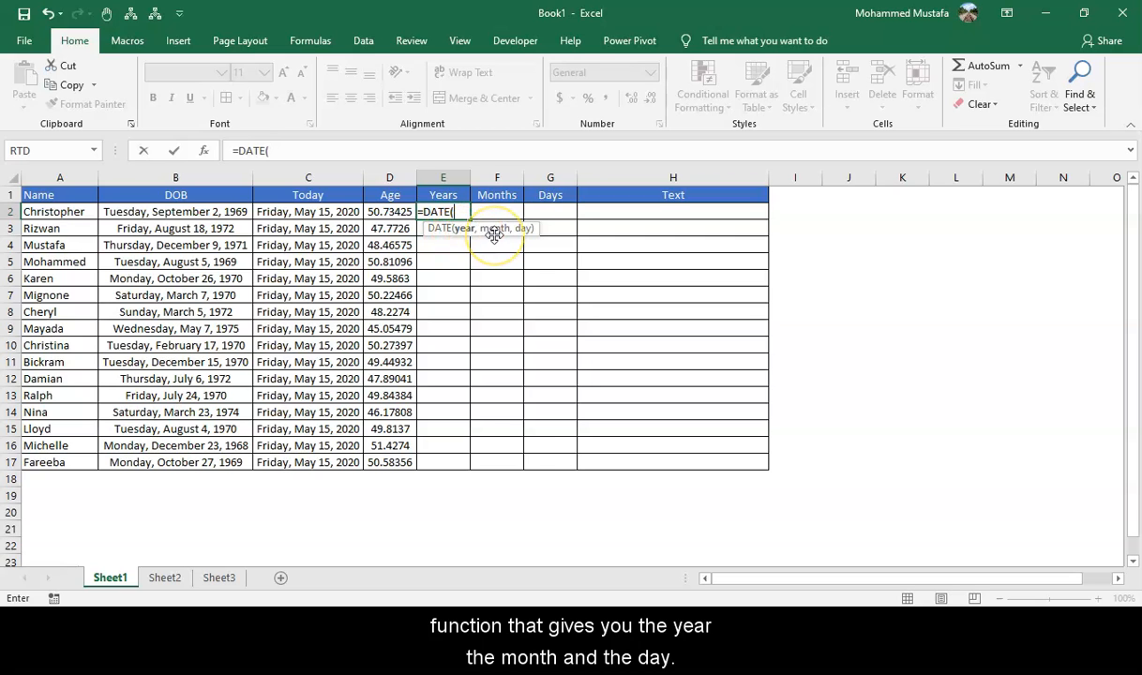
{"action": "key", "text": "Escape"}
Enter =DATEDIF(B2,C2,"Y") in cell E2 to calculate the completed years between the birth date and today.
{"action": "type", "text": "=date"}
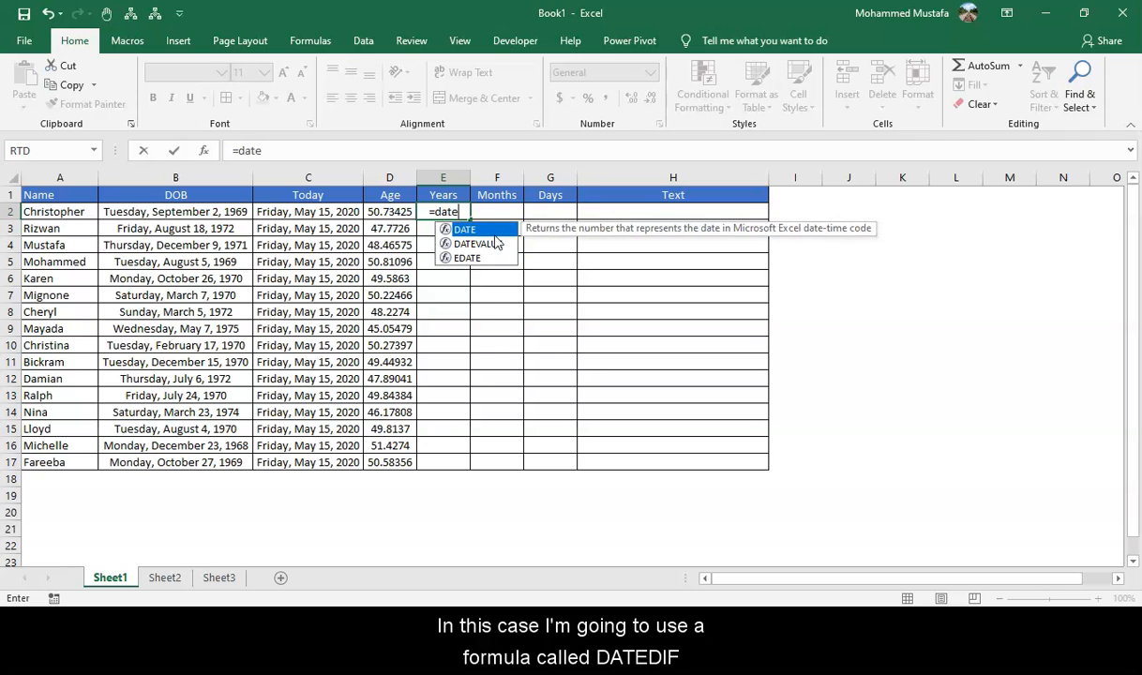
{"action": "type", "text": "dif"}
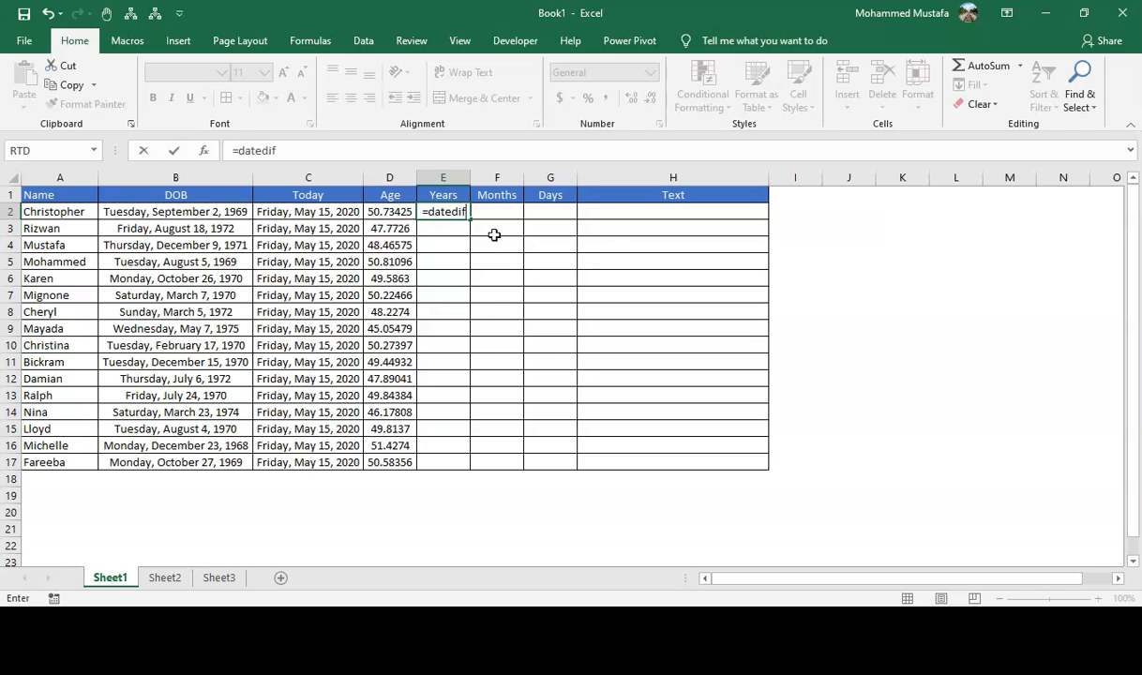
{"action": "type", "text": "("}
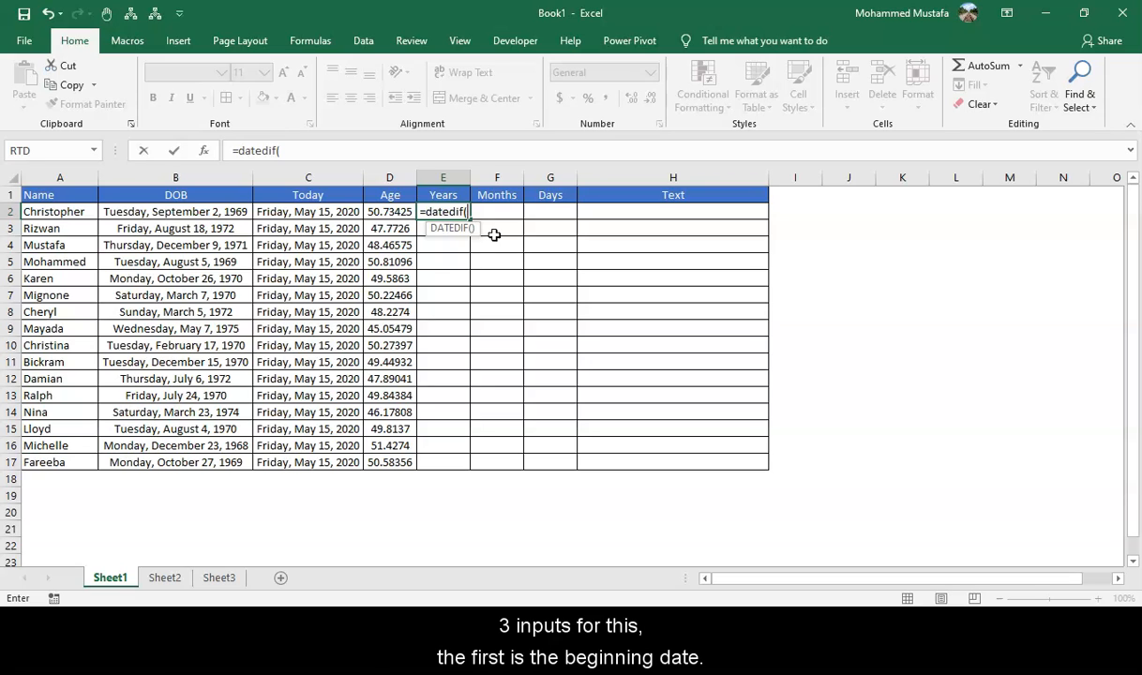
{"action": "key", "text": "Left"}
{"action": "key", "text": "Left"}
{"action": "key", "text": "Left"}
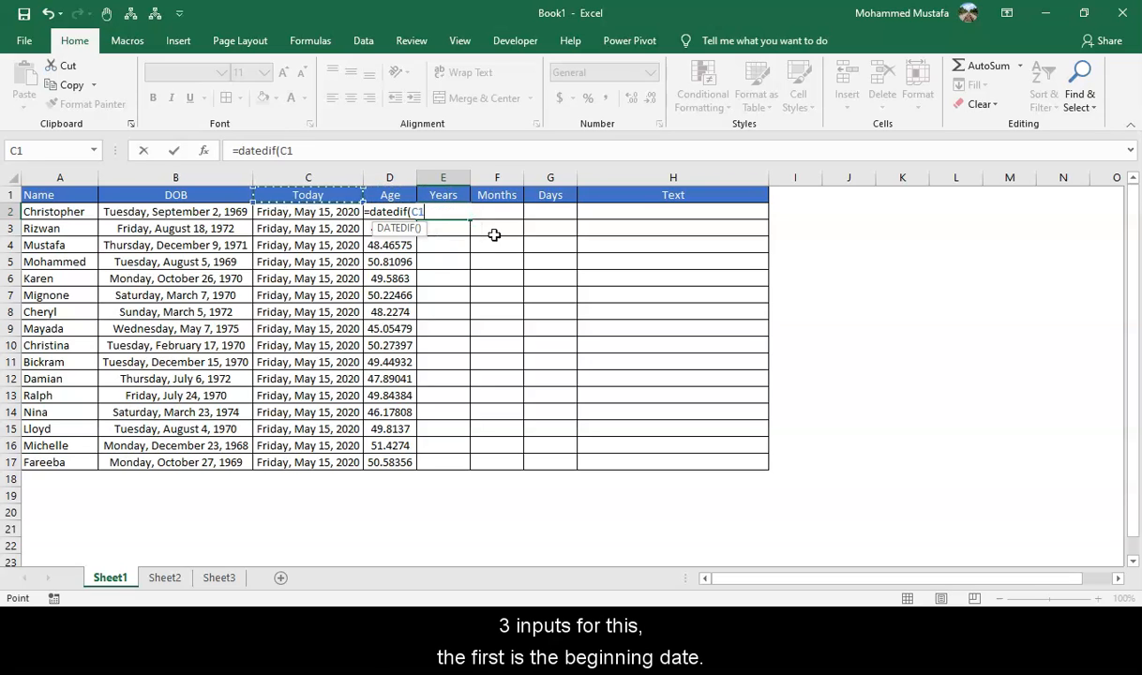
{"action": "type", "text": ","}
{"action": "key", "text": "Left"}
{"action": "key", "text": "Left"}
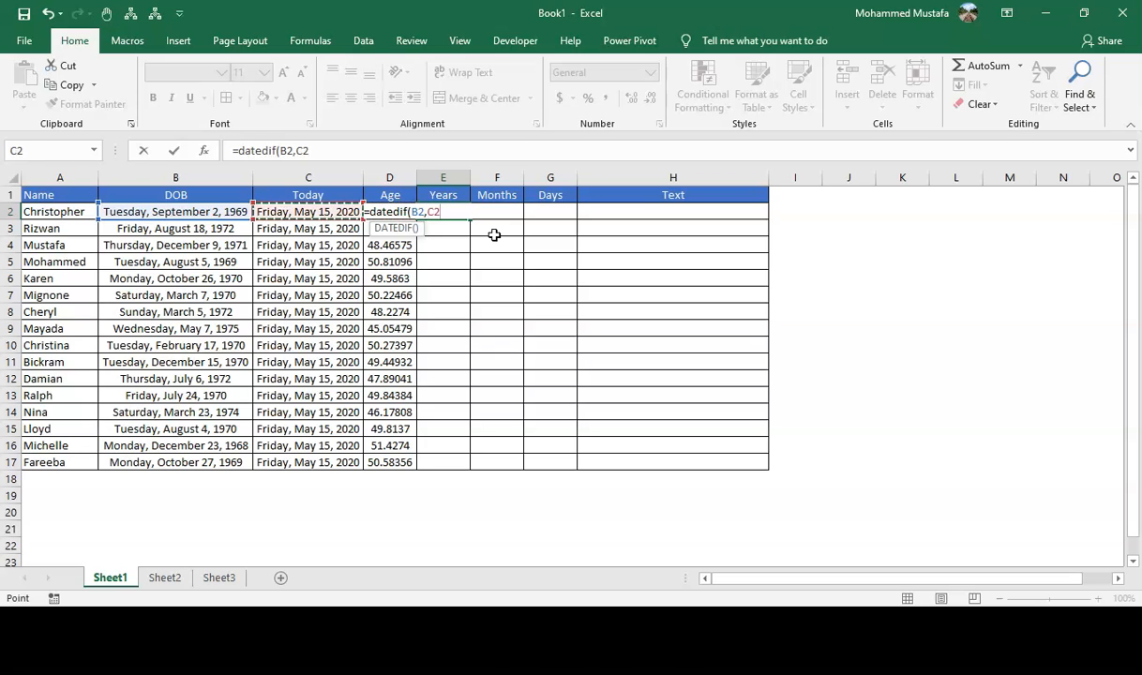
{"action": "type", "text": ",\"Y"}
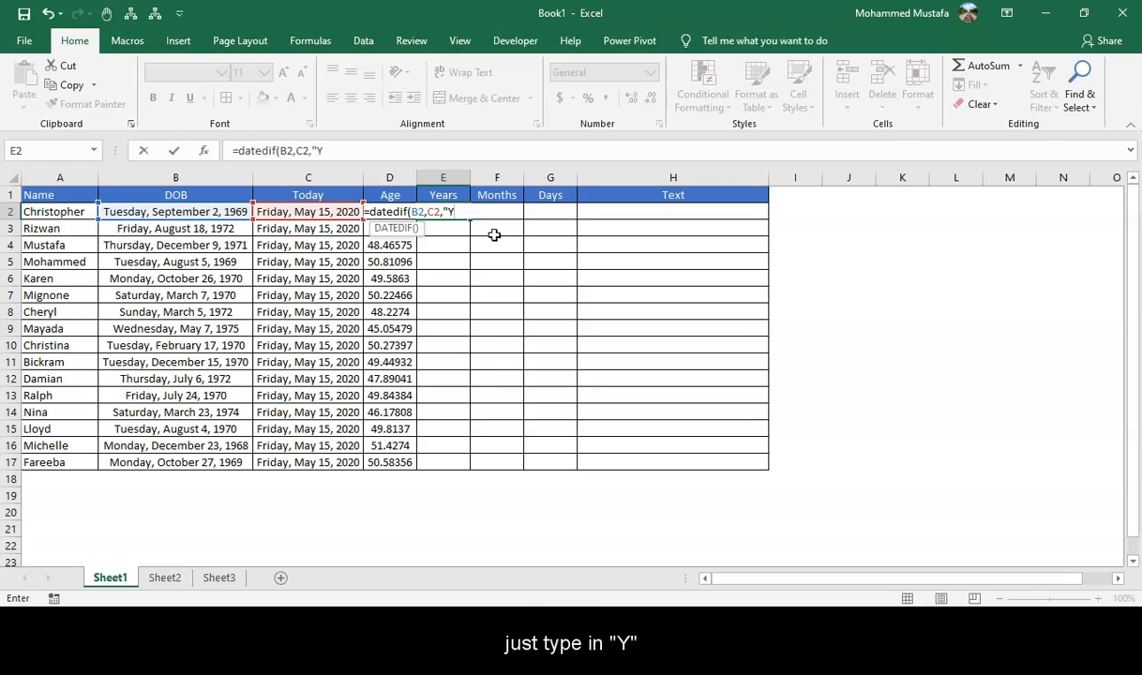
{"action": "type", "text": "\")"}
{"action": "key", "text": "Return"}
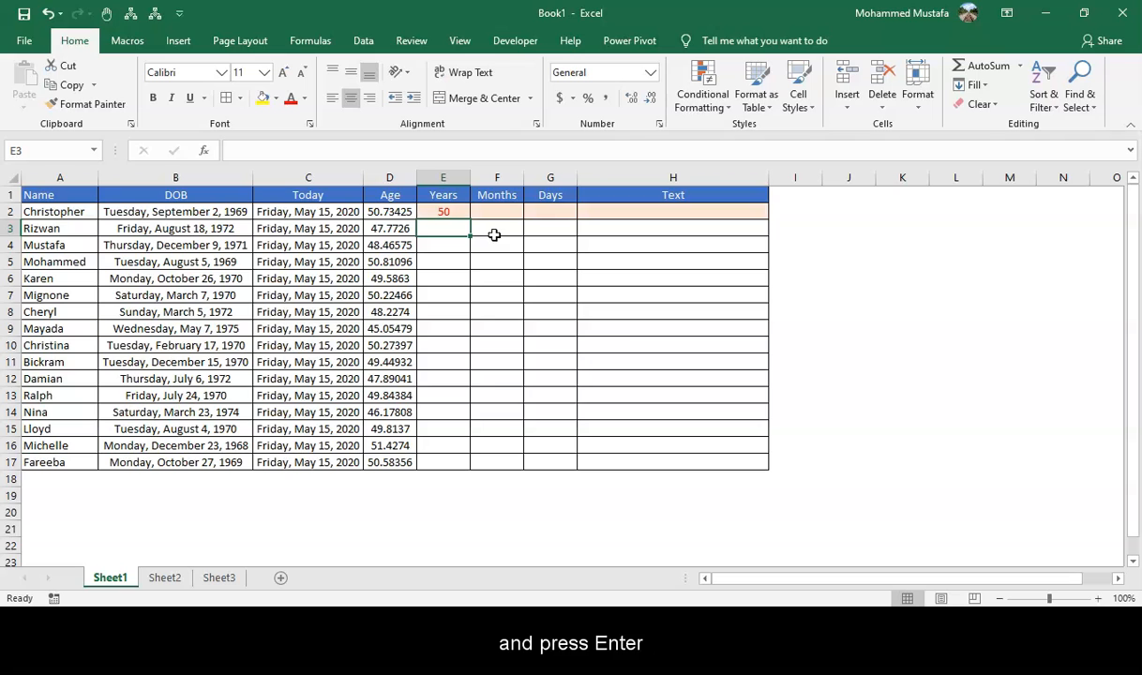
{"action": "left_click", "coordinate": [464, 214]}
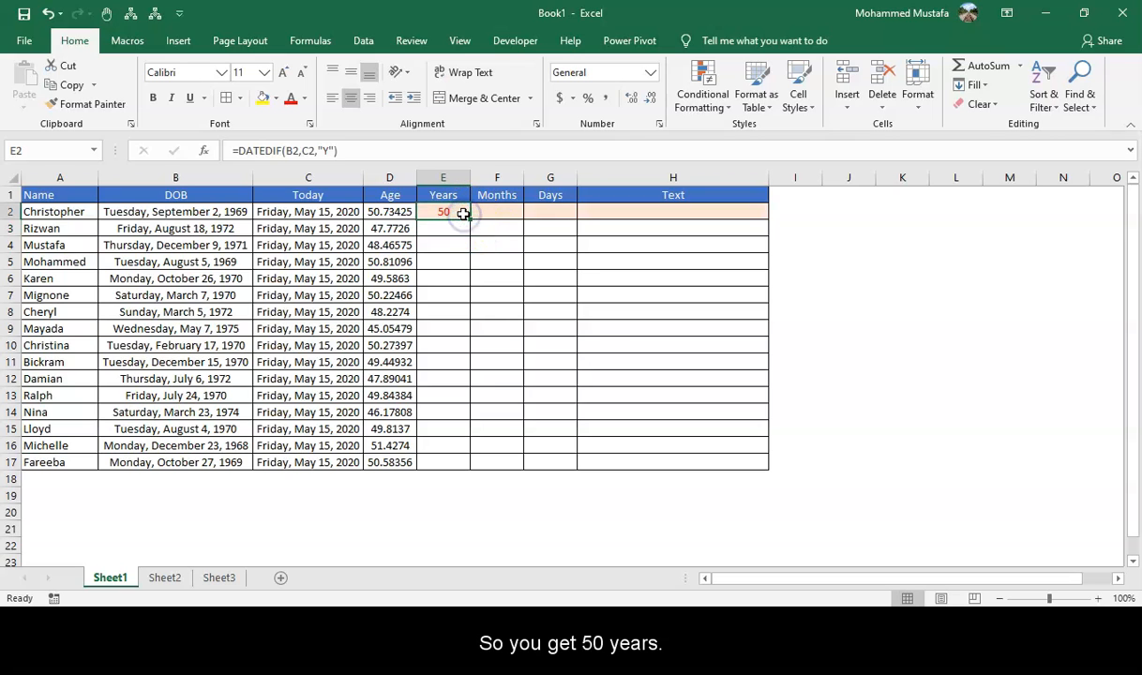
{"action": "left_click", "coordinate": [489, 215]}
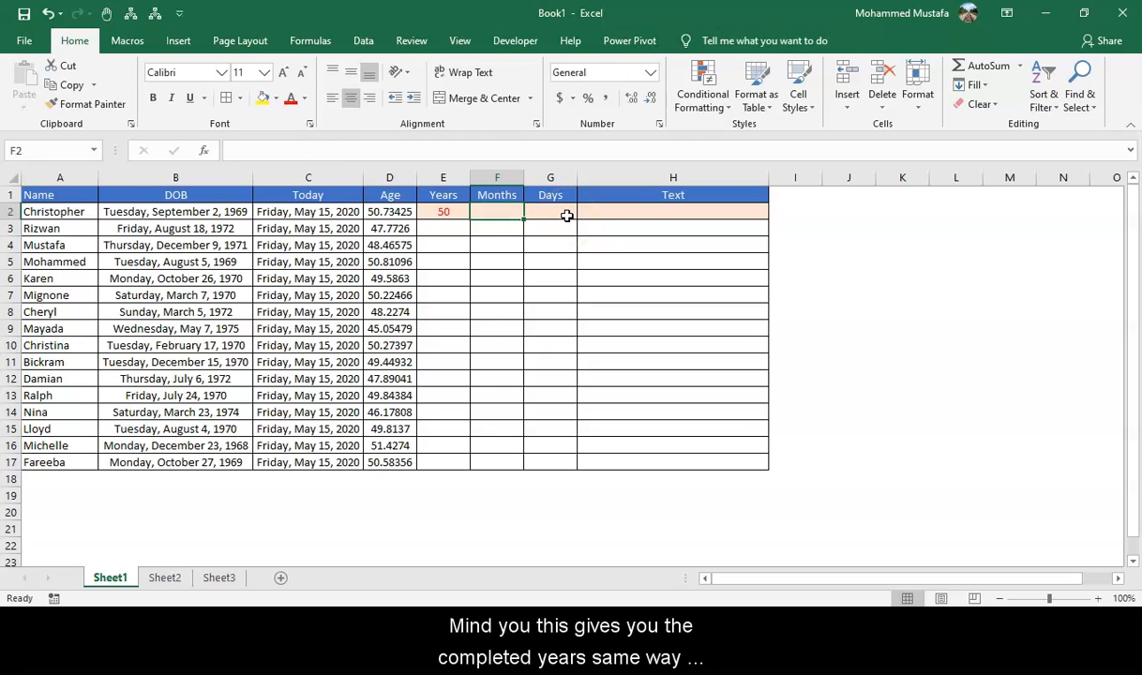
Enter =DATEDIF(B2,C2,"YM") in cell F2 to calculate the completed months beyond the full years.
{"action": "key", "text": "Left"}
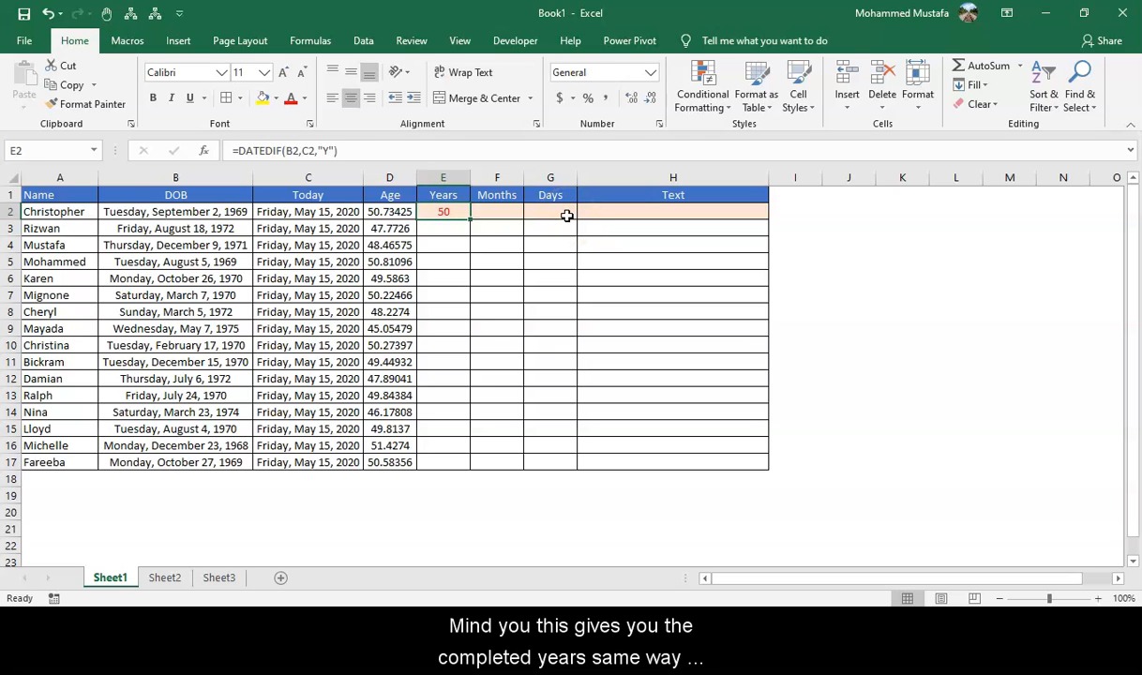
{"action": "key", "text": "Right"}
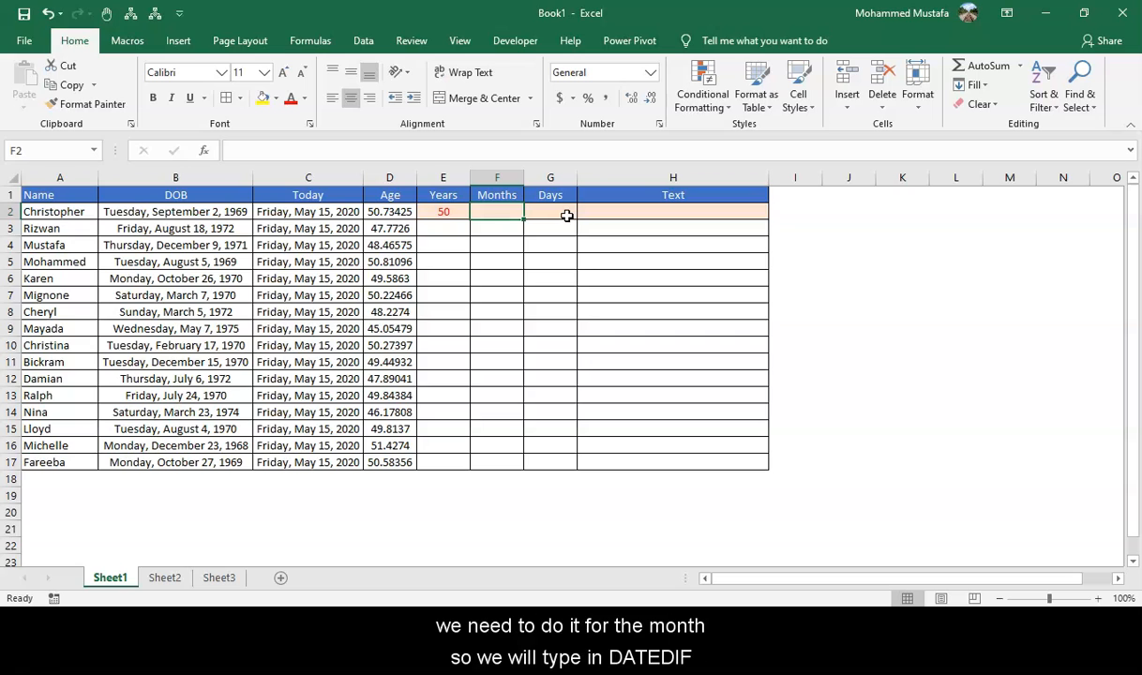
{"action": "type", "text": "=da"}
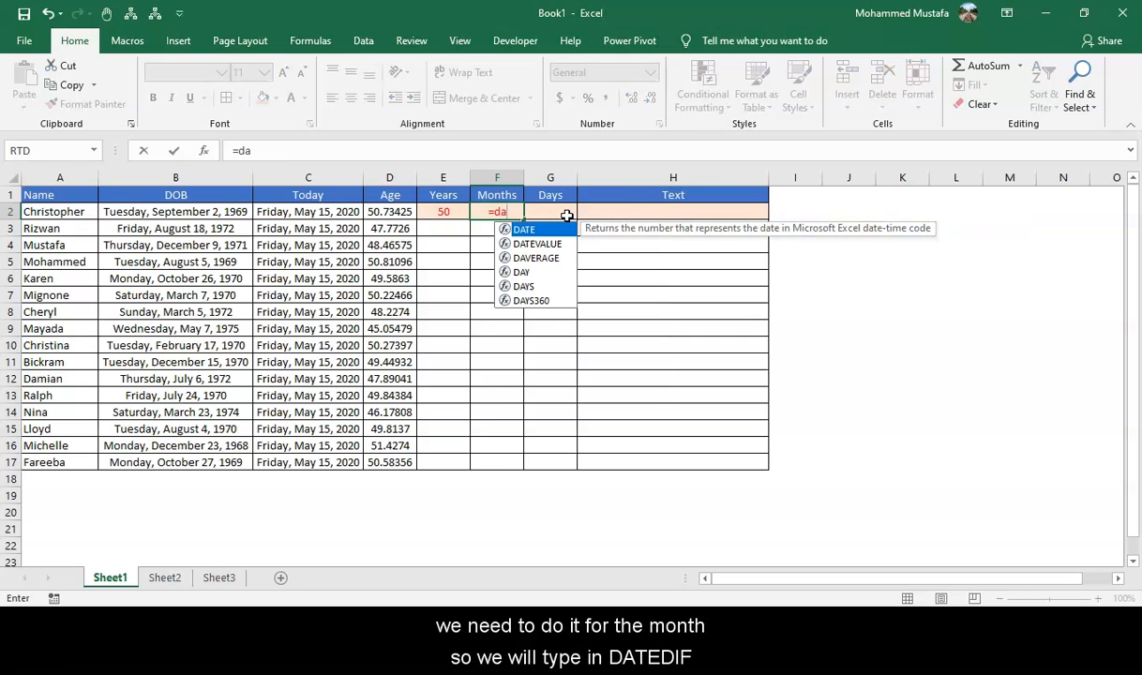
{"action": "type", "text": "tedif("}
{"action": "key", "text": "Left"}
{"action": "key", "text": "Left"}
{"action": "key", "text": "Left"}
{"action": "key", "text": "Left"}
{"action": "type", "text": ","}
{"action": "key", "text": "Left"}
{"action": "key", "text": "Left"}
{"action": "key", "text": "Left"}
{"action": "type", "text": ","}
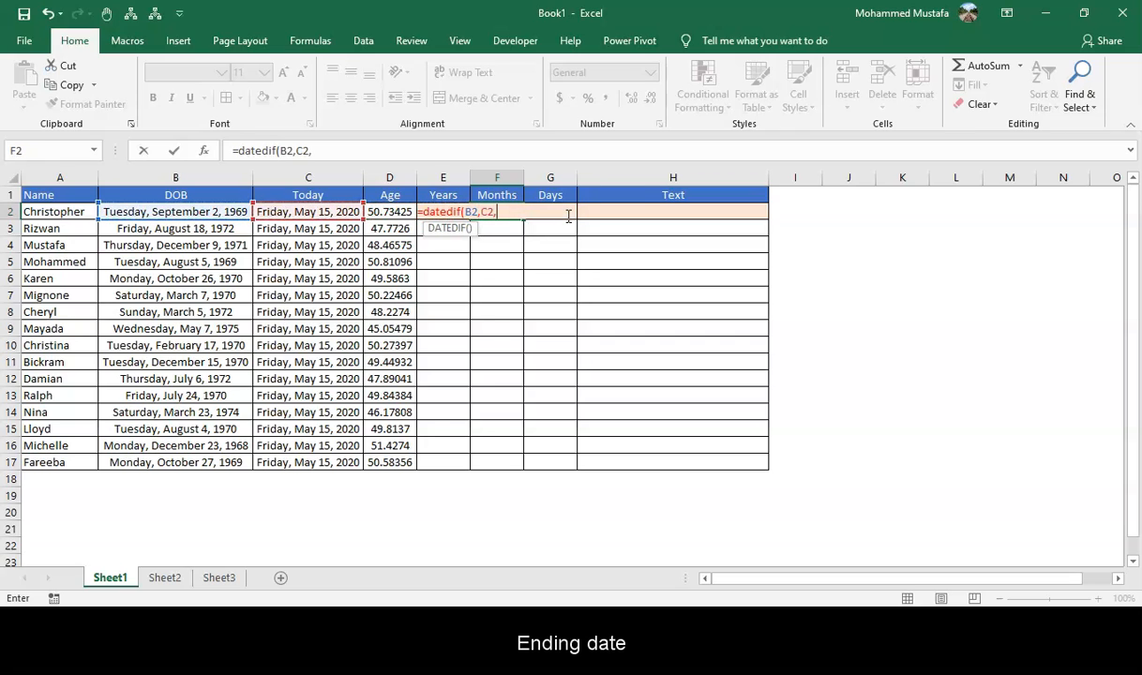
{"action": "type", "text": "\""}
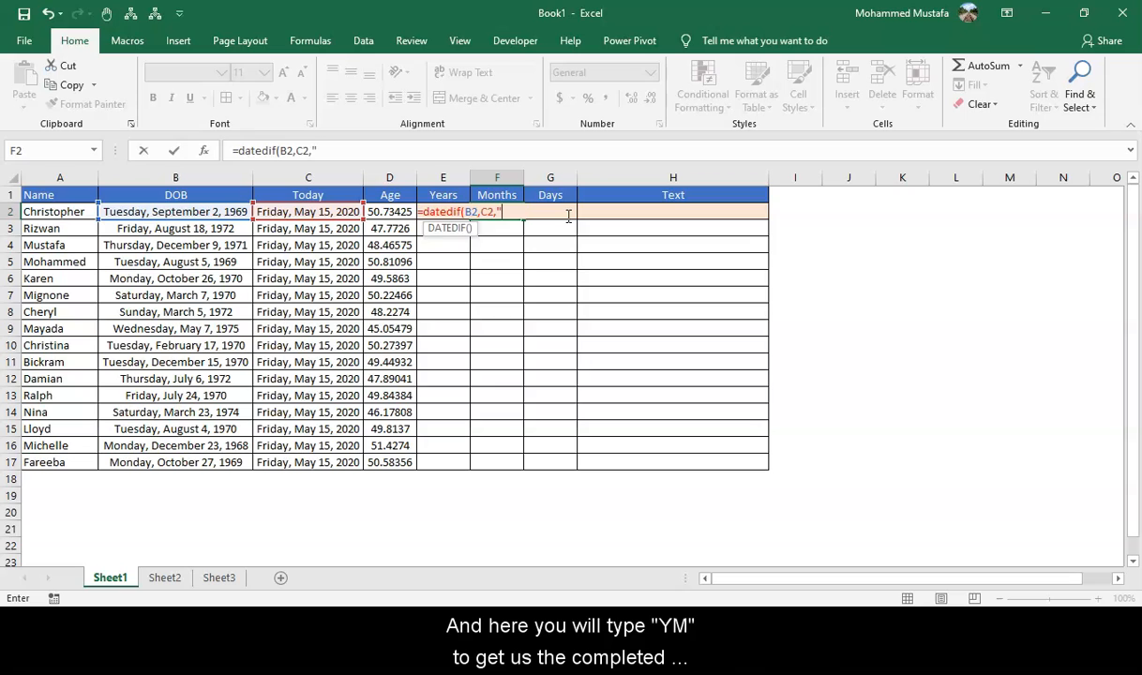
{"action": "type", "text": "YM\")"}
{"action": "key", "text": "Return"}
{"action": "key", "text": "Up"}
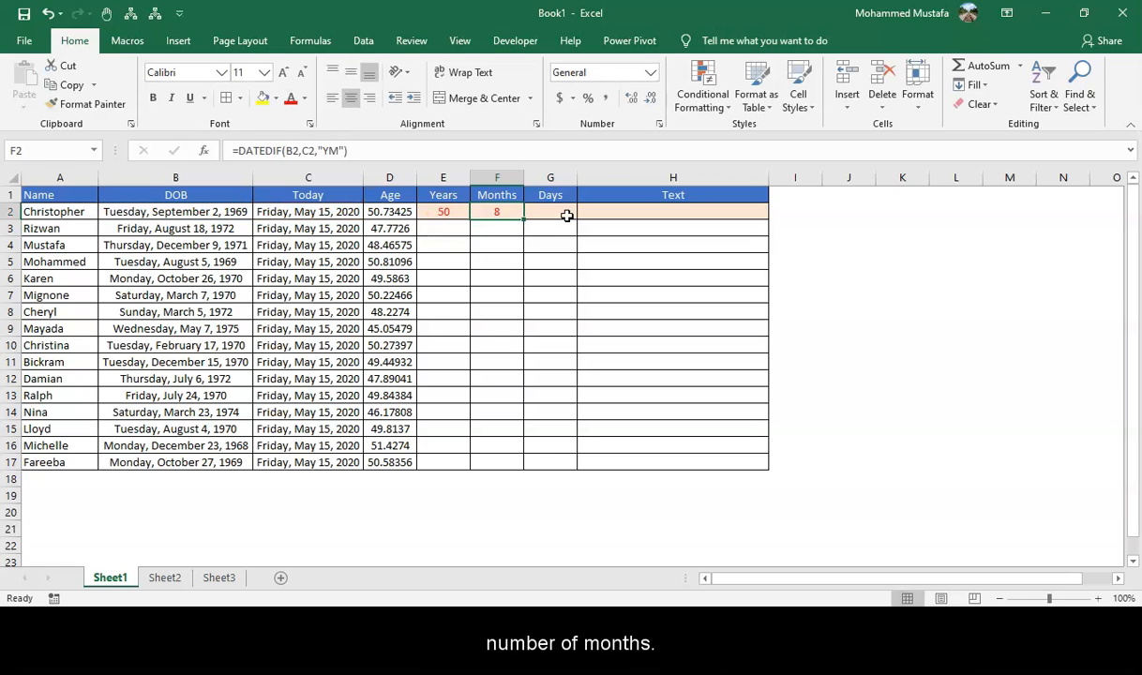
Enter =DATEDIF(B2,C2,"YD") in cell G2 to calculate the days between the two dates, ignoring the years.
{"action": "left_click", "coordinate": [567, 216]}
{"action": "type", "text": "=dd"}
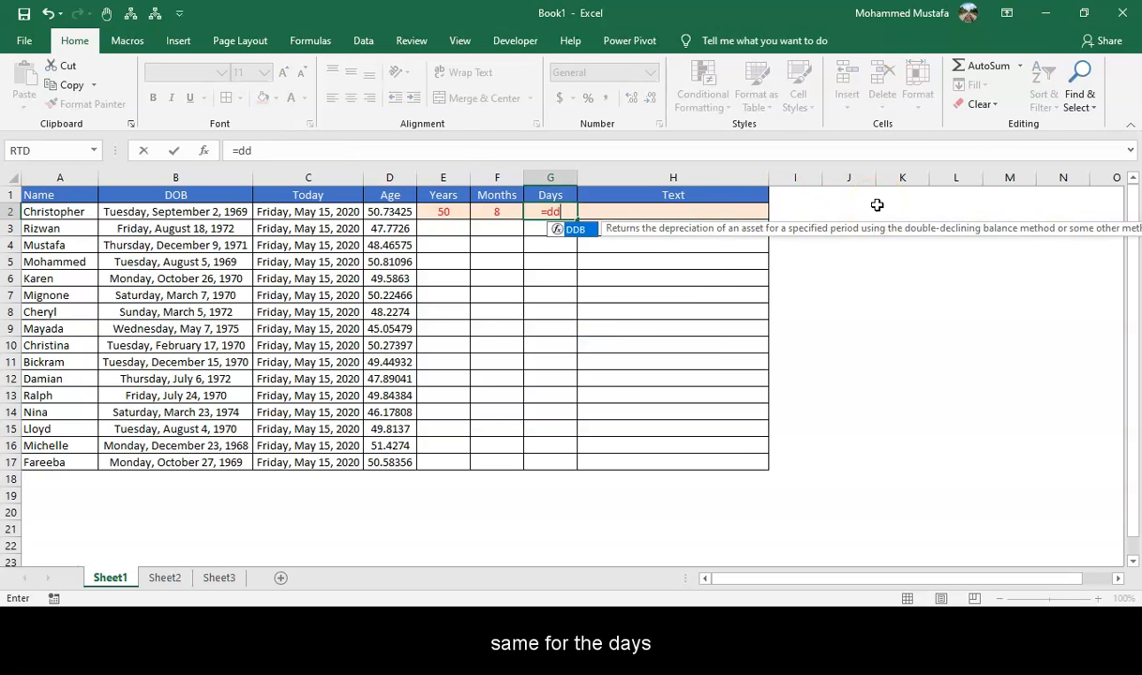
{"action": "key", "text": "BackSpace"}
{"action": "type", "text": "at"}
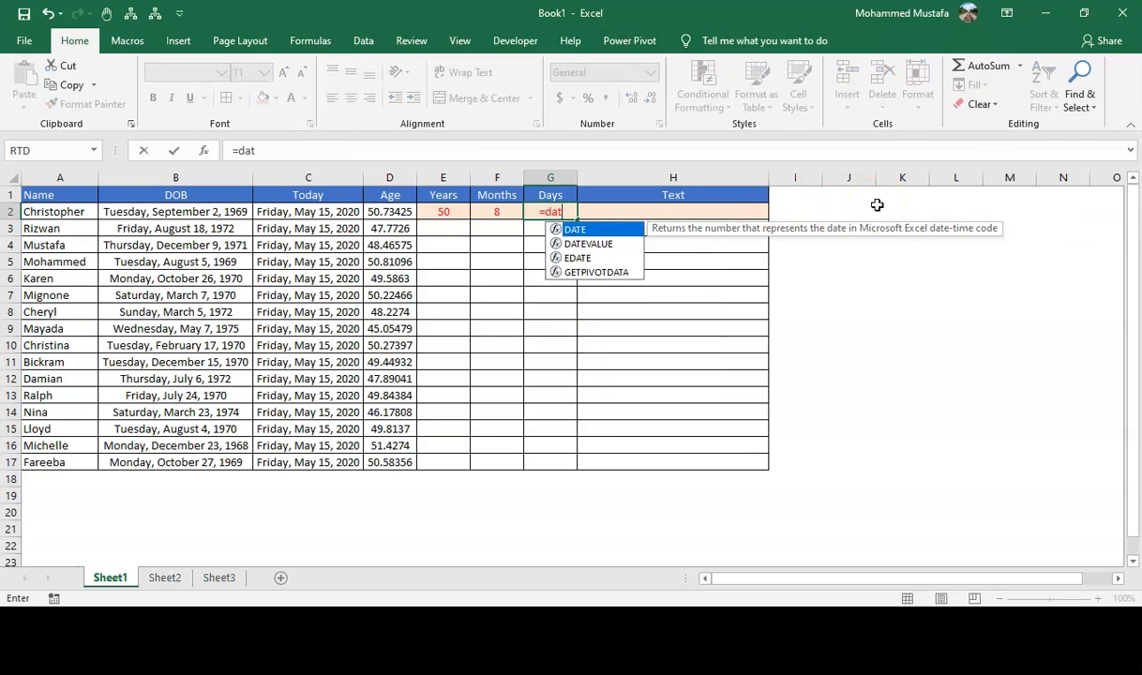
{"action": "type", "text": "edif("}
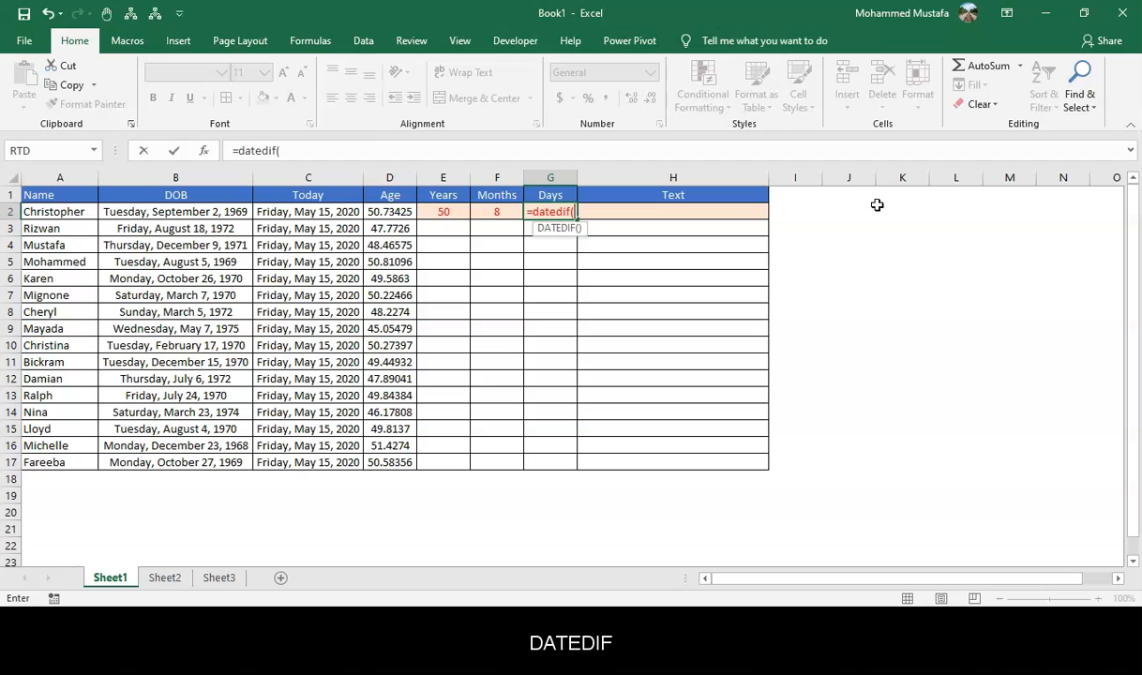
{"action": "key", "text": "Left"}
{"action": "key", "text": "Left"}
{"action": "key", "text": "Left"}
{"action": "key", "text": "Left"}
{"action": "key", "text": "Left"}
{"action": "type", "text": ","}
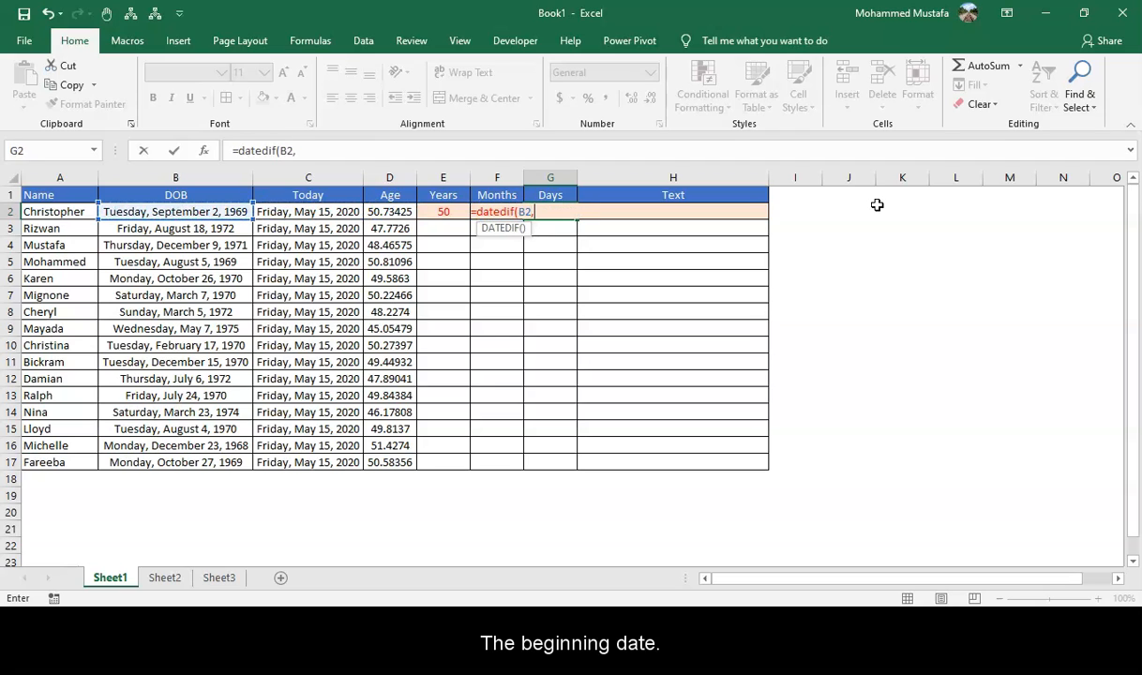
{"action": "key", "text": "Left"}
{"action": "key", "text": "Left"}
{"action": "key", "text": "Left"}
{"action": "key", "text": "Left"}
{"action": "type", "text": ","}
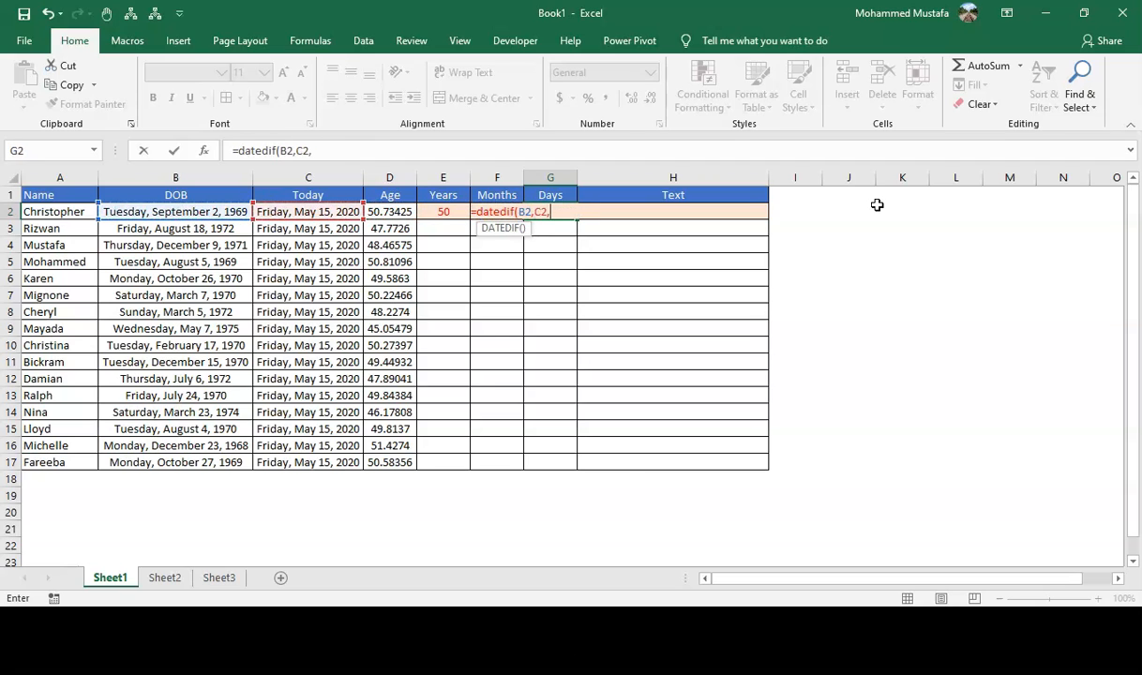
{"action": "type", "text": "\"YD"}
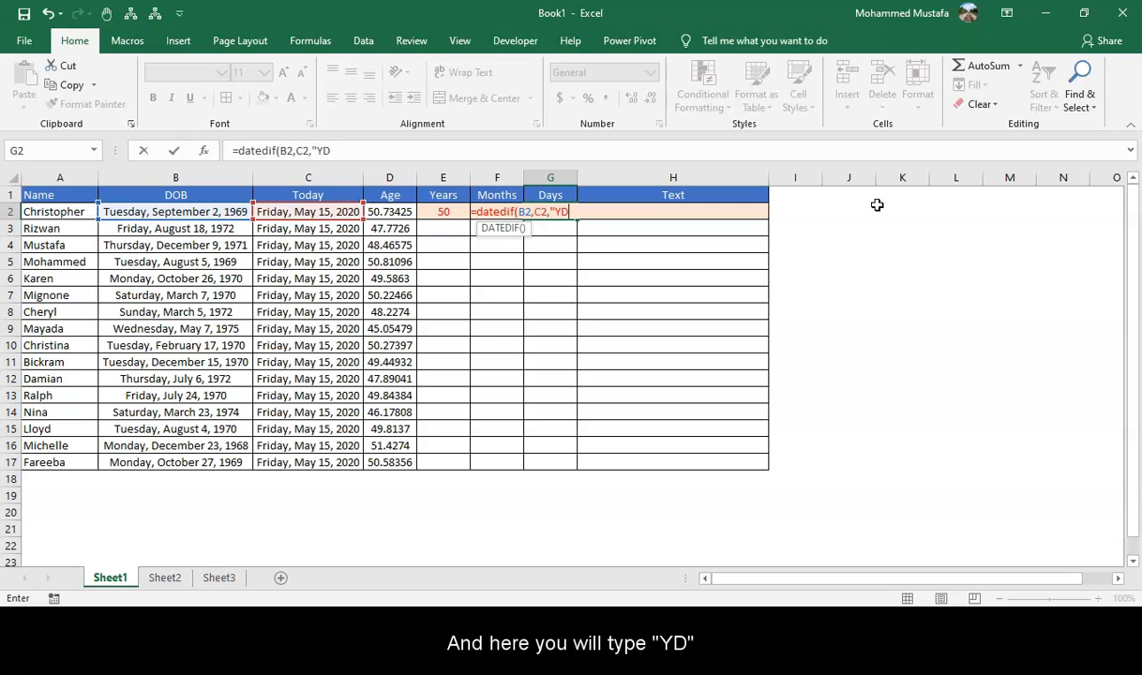
{"action": "type", "text": "\")"}
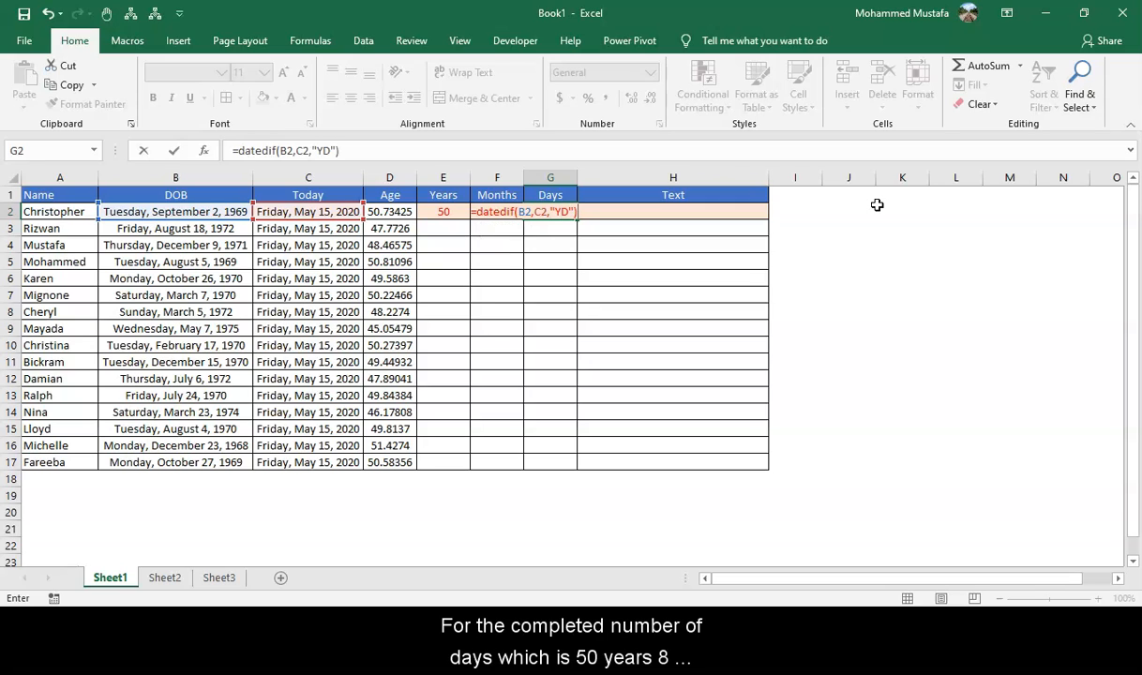
{"action": "key", "text": "Return"}
{"action": "key", "text": "Up"}
Copy the Years, Months and Days formulas from E2:G2 down through row 17.
{"action": "key", "text": "Left"}
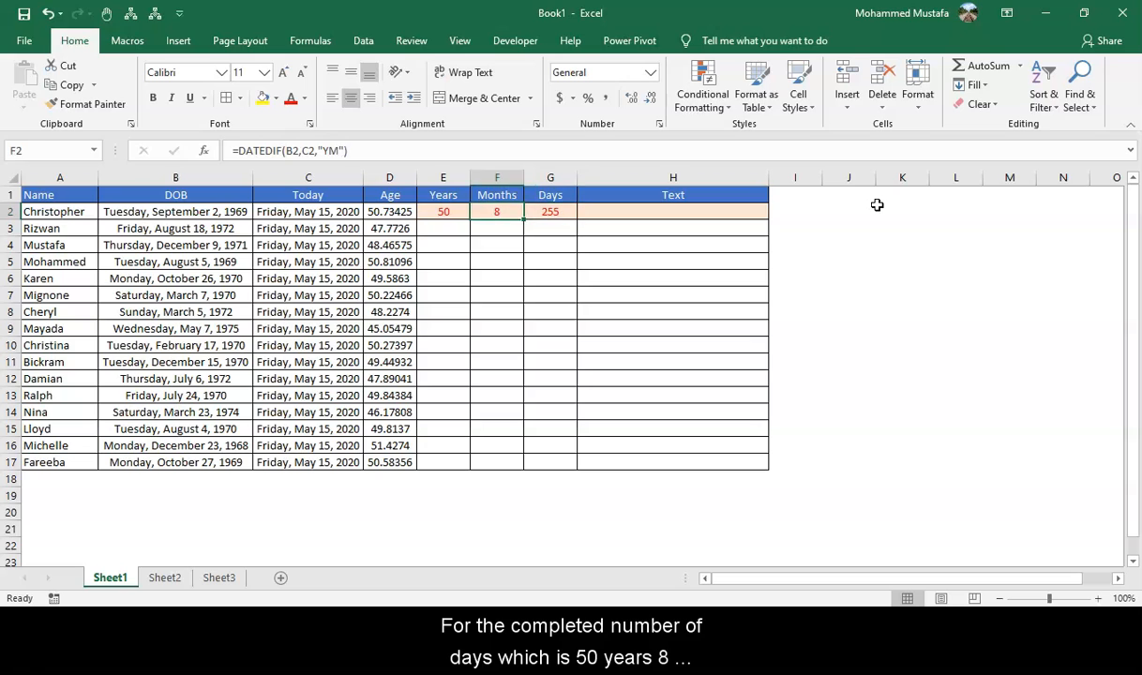
{"action": "key", "text": "Left"}
{"action": "key", "text": "Right"}
{"action": "key", "text": "Right"}
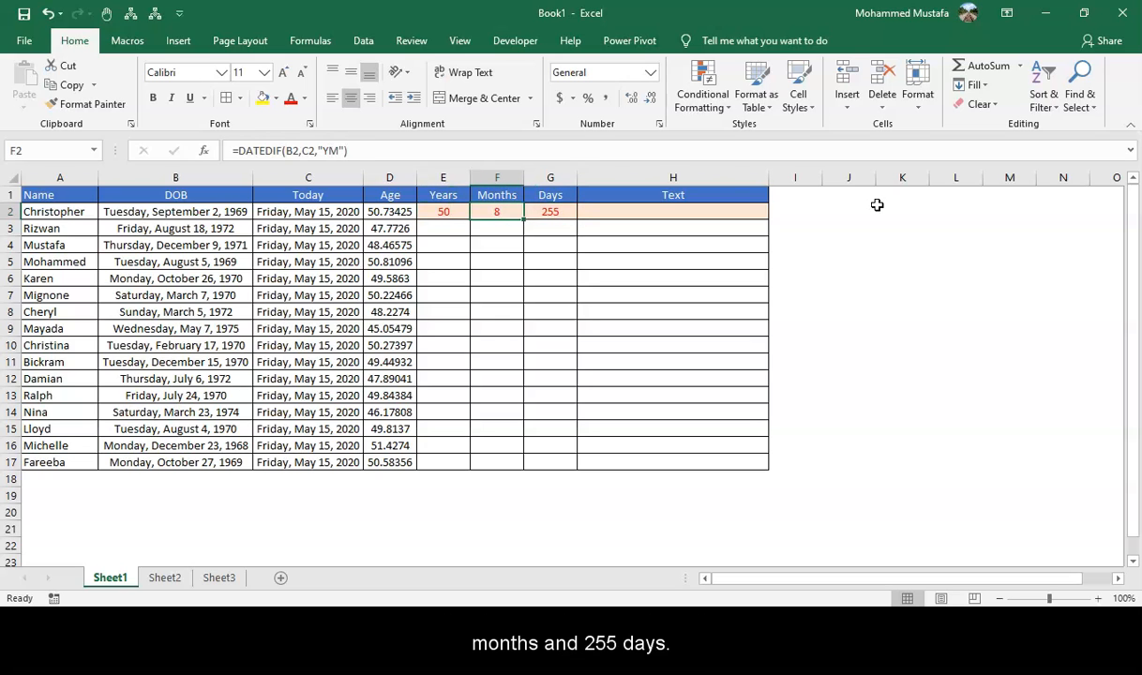
{"action": "key", "text": "Left"}
{"action": "key", "text": "Left"}
{"action": "key", "text": "shift+Right"}
{"action": "key", "text": "shift+Right"}
{"action": "key", "text": "ctrl+c"}
{"action": "key", "text": "shift+Down"}
{"action": "key", "text": "shift+Down"}
{"action": "key", "text": "shift+Down"}
{"action": "key", "text": "shift+Down"}
{"action": "key", "text": "shift+Down"}
{"action": "key", "text": "shift+Down"}
{"action": "key", "text": "shift+Down"}
{"action": "key", "text": "shift+Down"}
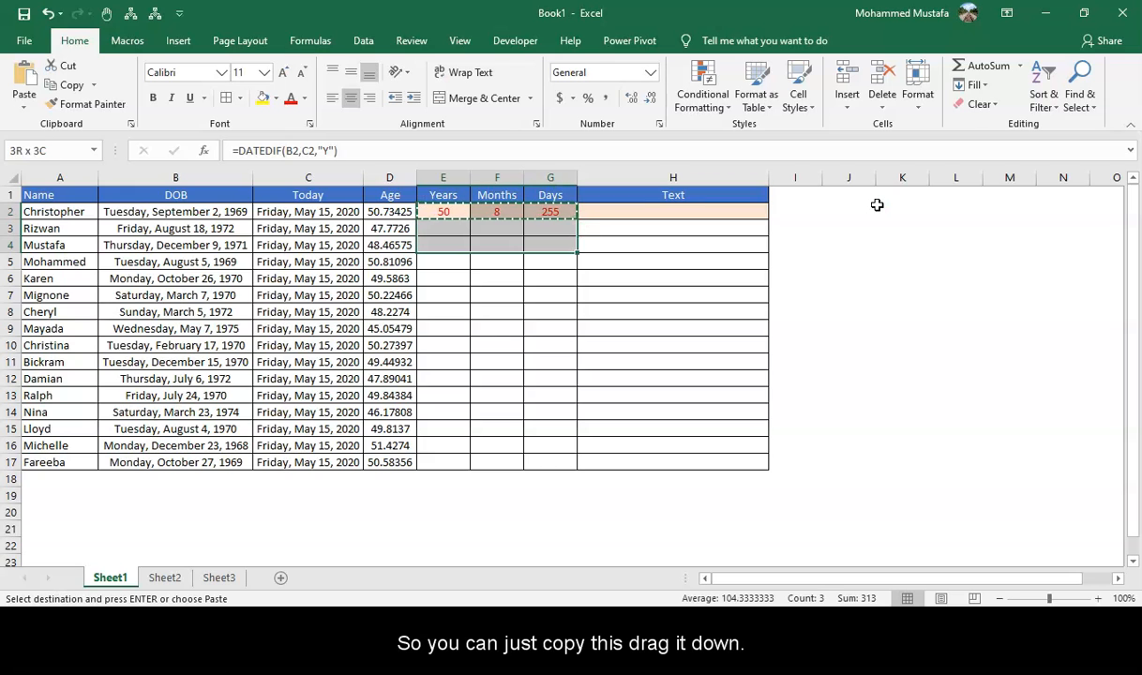
{"action": "key", "text": "shift+Down"}
{"action": "key", "text": "shift+Down"}
{"action": "key", "text": "shift+Down"}
{"action": "key", "text": "shift+Down"}
{"action": "key", "text": "shift+Down"}
{"action": "key", "text": "shift+Down"}
{"action": "key", "text": "shift+Down"}
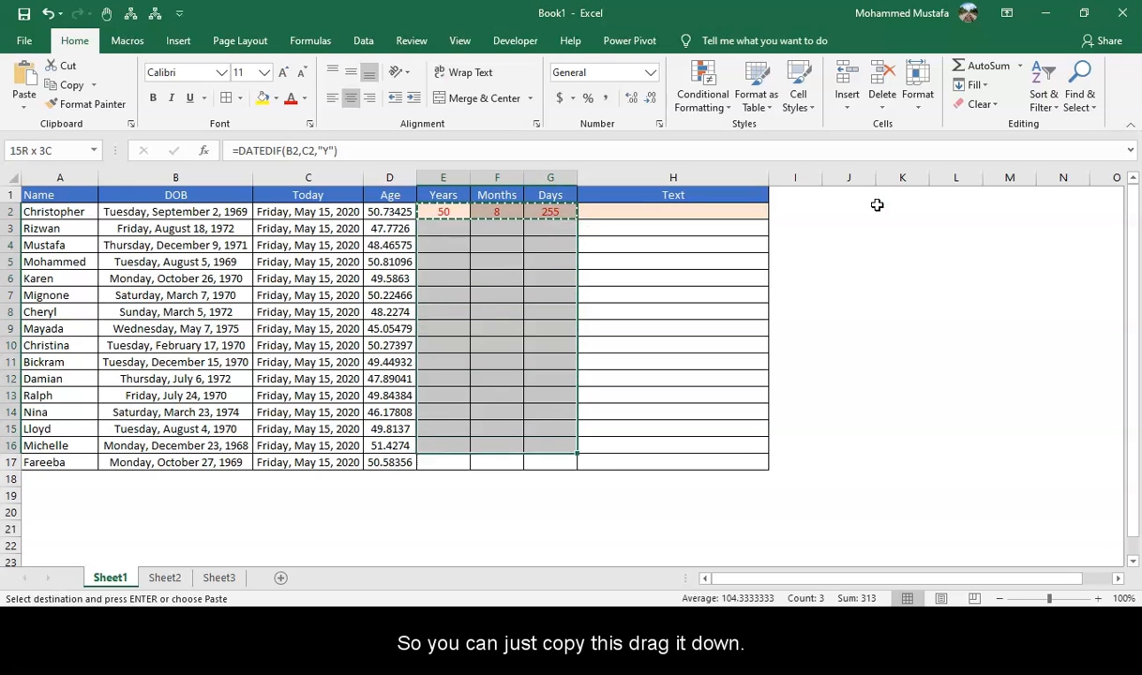
{"action": "key", "text": "ctrl+v"}
{"action": "key", "text": "Escape"}
Review the copied DATEDIF formulas and results in the Years, Months and Days columns.
{"action": "key", "text": "Down"}
{"action": "key", "text": "Down"}
{"action": "key", "text": "Down"}
{"action": "key", "text": "Down"}
{"action": "key", "text": "Down"}
{"action": "key", "text": "Down"}
{"action": "key", "text": "Down"}
{"action": "key", "text": "Down"}
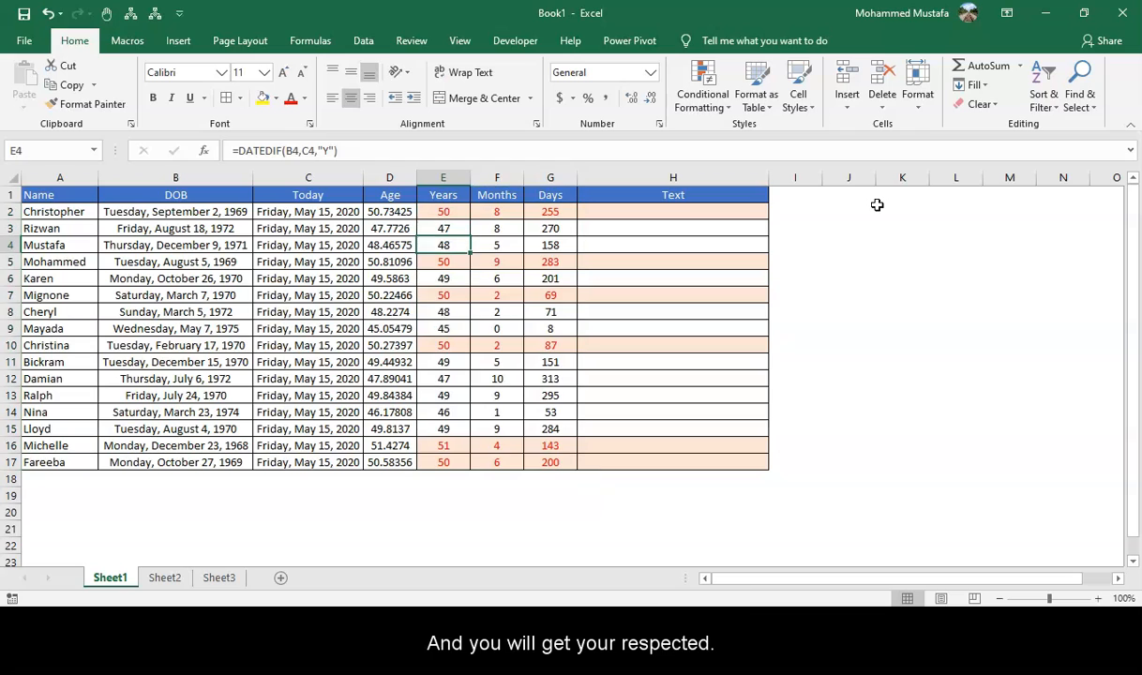
{"action": "key", "text": "Down"}
{"action": "key", "text": "Down"}
{"action": "key", "text": "Down"}
{"action": "key", "text": "Down"}
{"action": "key", "text": "Down"}
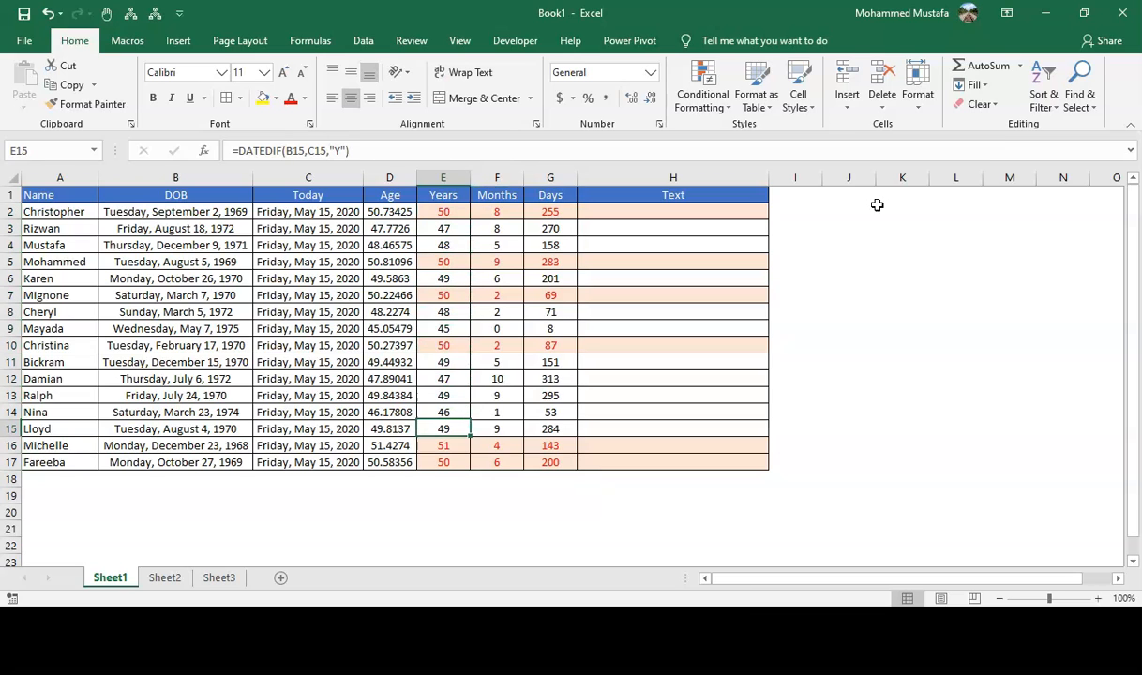
{"action": "key", "text": "Right"}
{"action": "key", "text": "Right"}
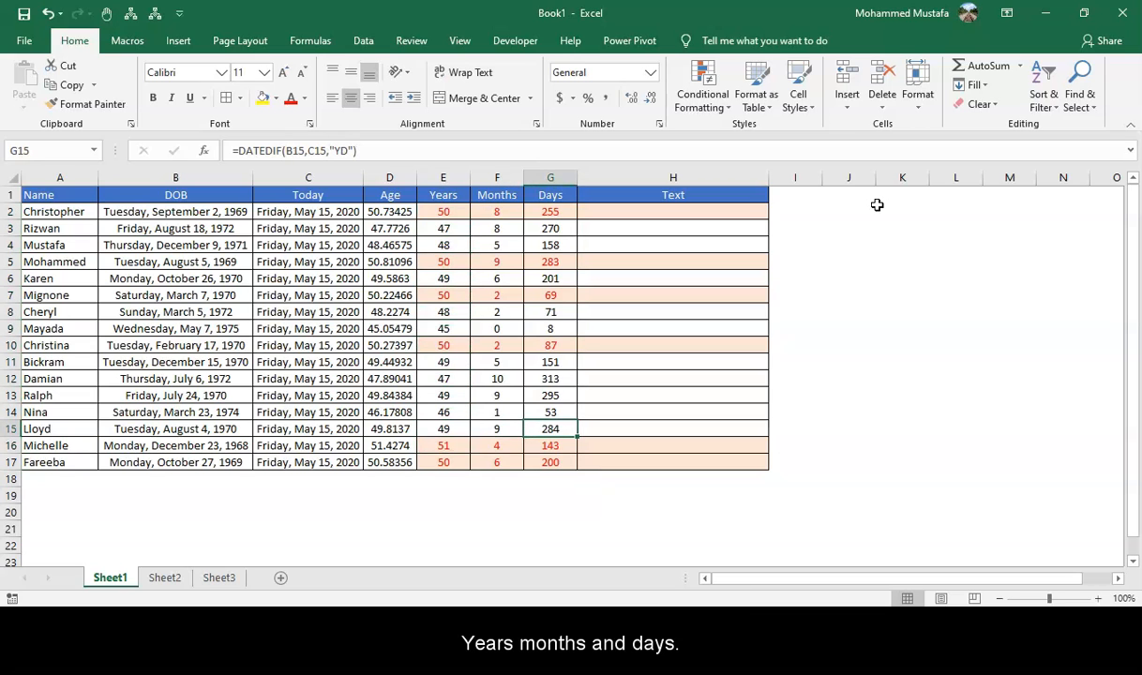
Begin a text formula in cell H2 that joins the years in E2 with the text " years ".
{"action": "key", "text": "Right"}
{"action": "key", "text": "ctrl+Up"}
{"action": "key", "text": "Down"}
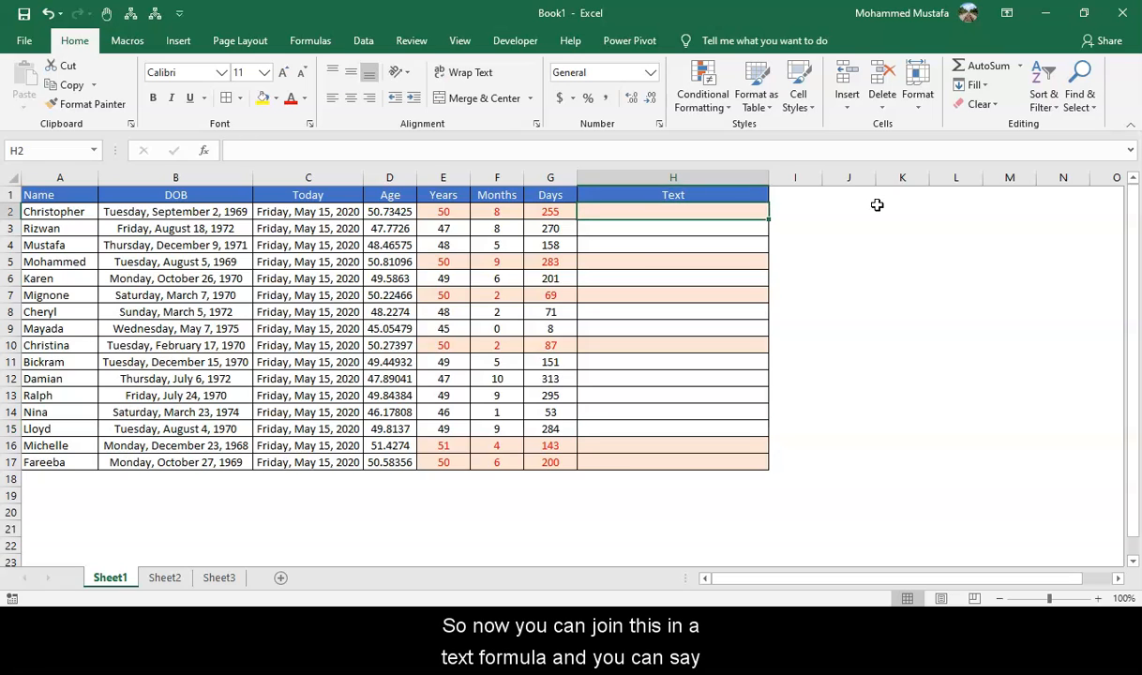
{"action": "type", "text": "="}
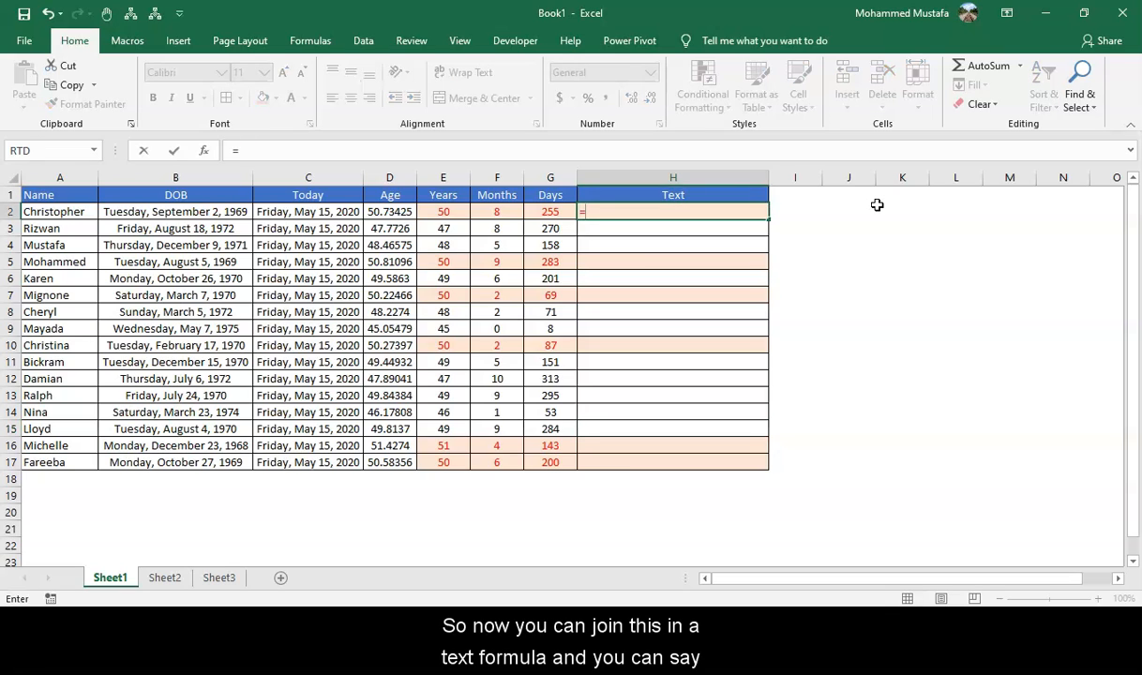
{"action": "key", "text": "Left"}
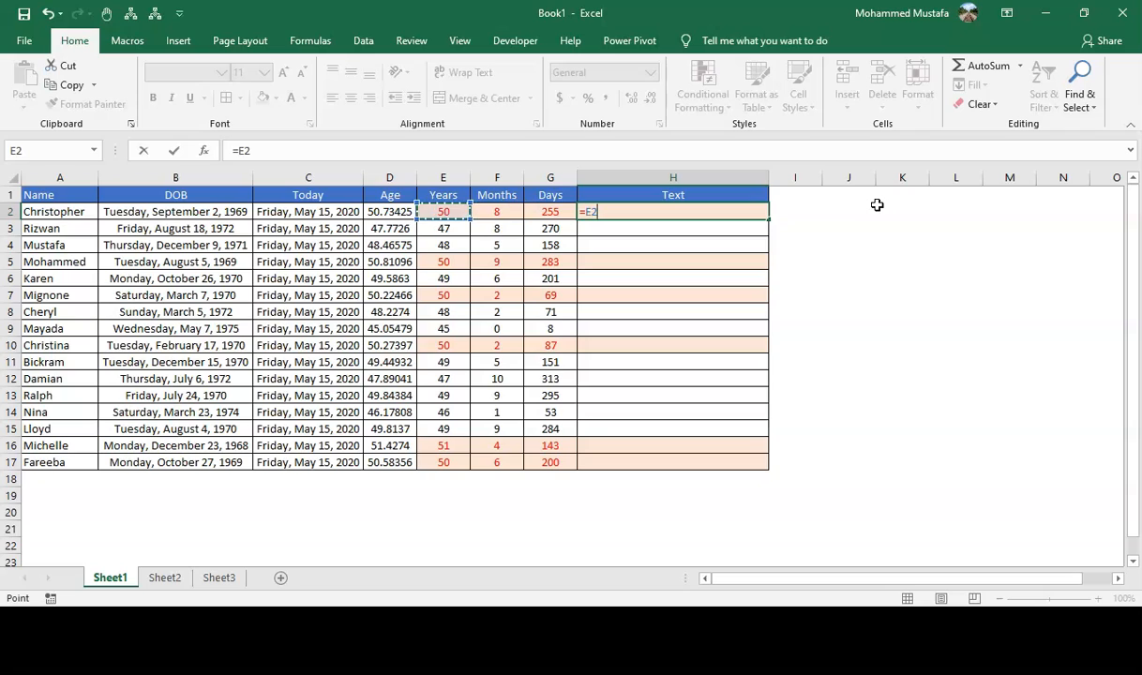
{"action": "type", "text": "&"}
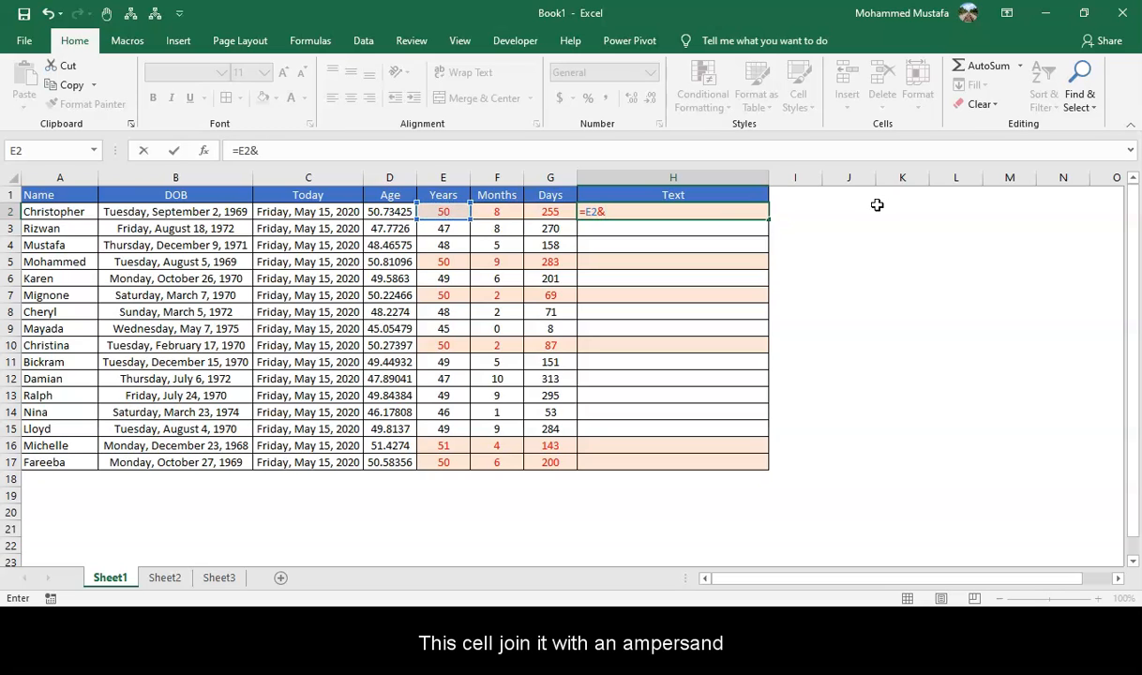
{"action": "type", "text": "\" years"}
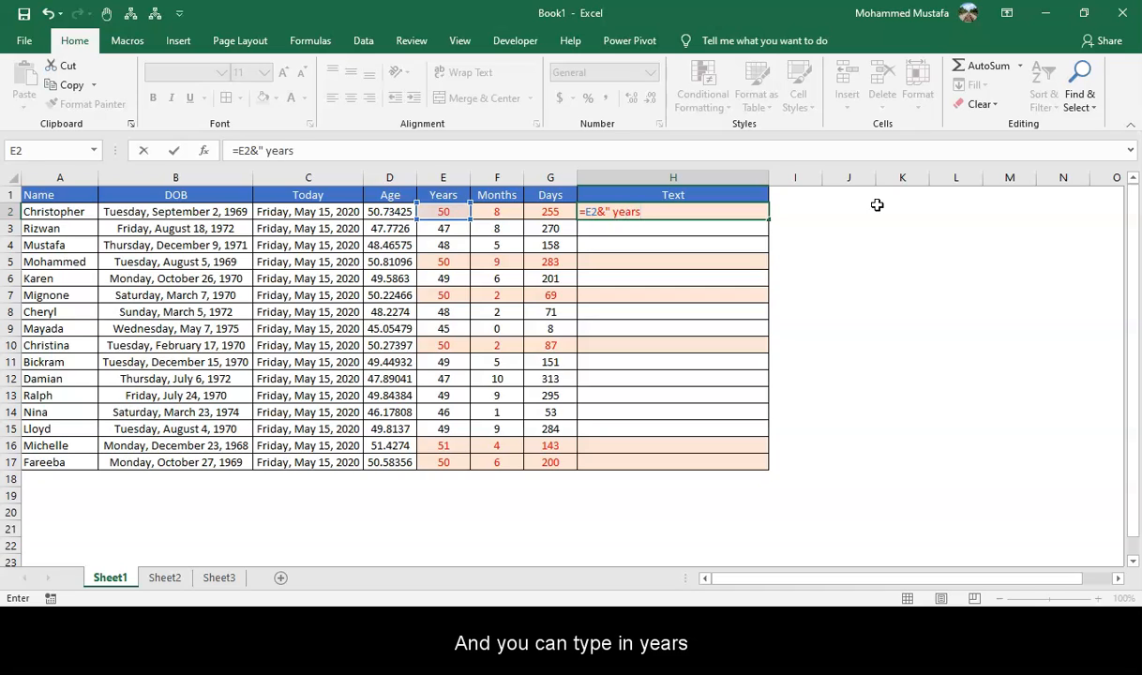
{"action": "type", "text": " \""}
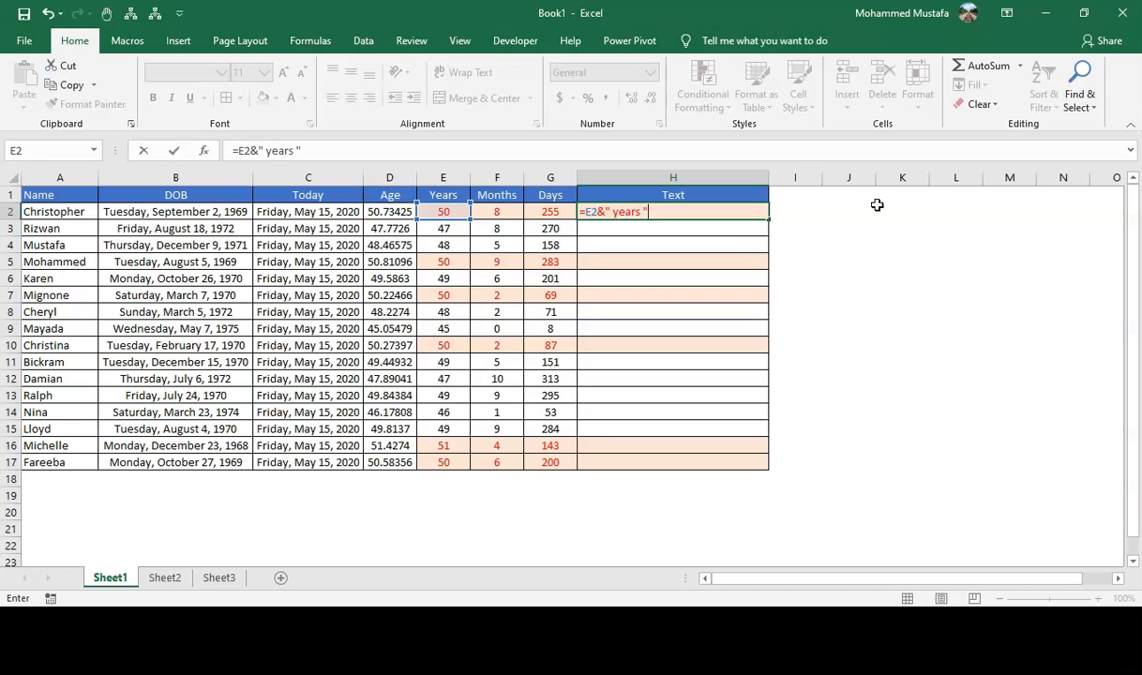
{"action": "type", "text": "&"}
Extend the H2 formula by joining the months in F2 and the text " months " with ampersands.
{"action": "key", "text": "Up"}
{"action": "key", "text": "Left"}
{"action": "key", "text": "Left"}
{"action": "key", "text": "Down"}
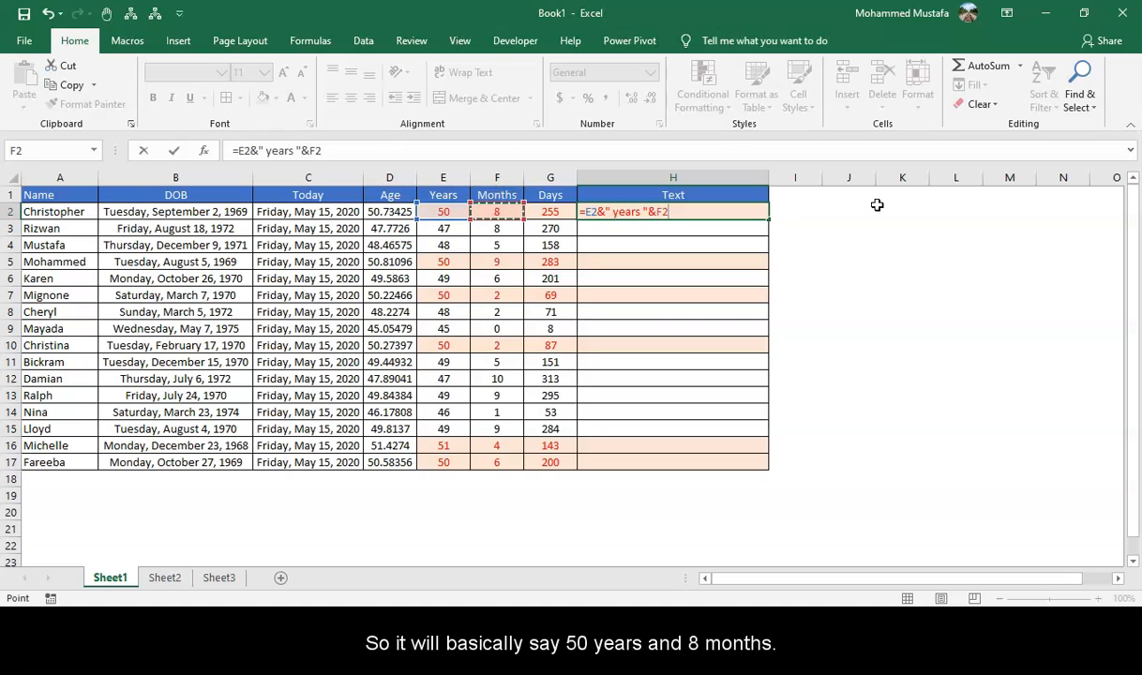
{"action": "type", "text": "&"}
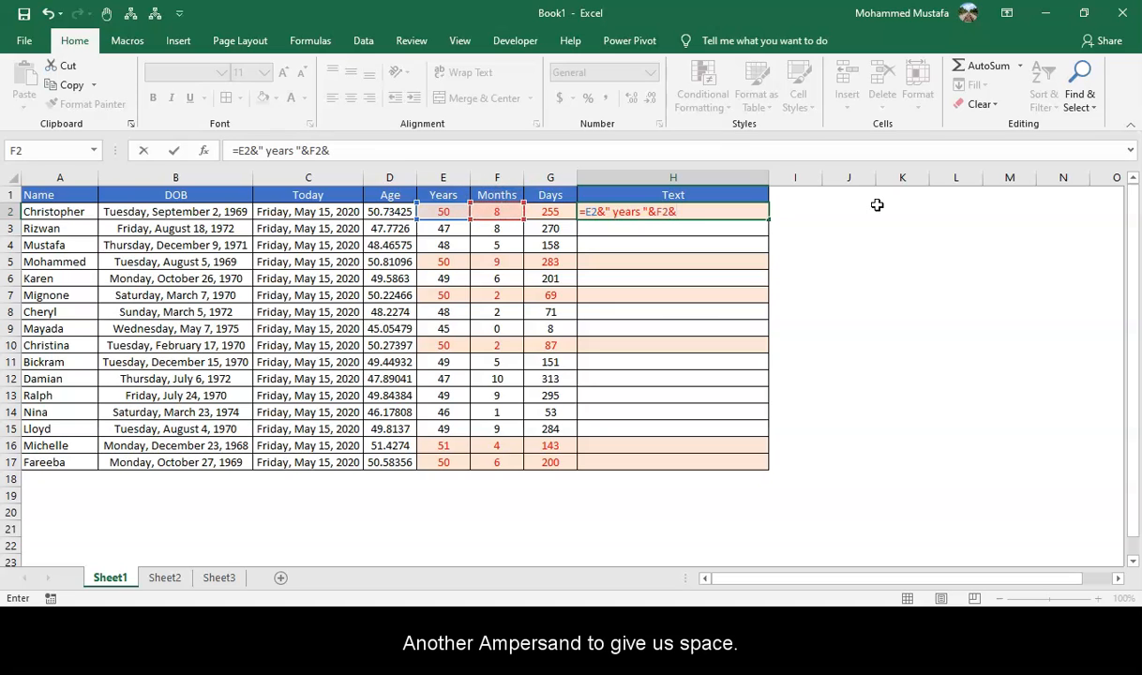
{"action": "type", "text": "\""}
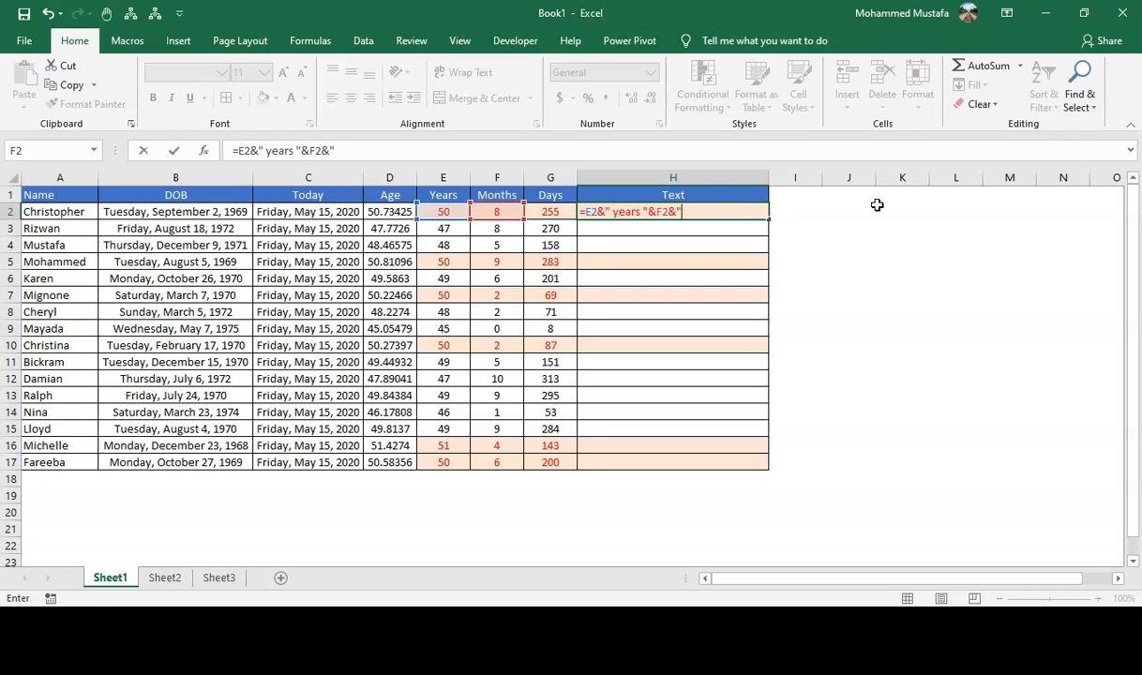
{"action": "type", "text": " months \"&"}
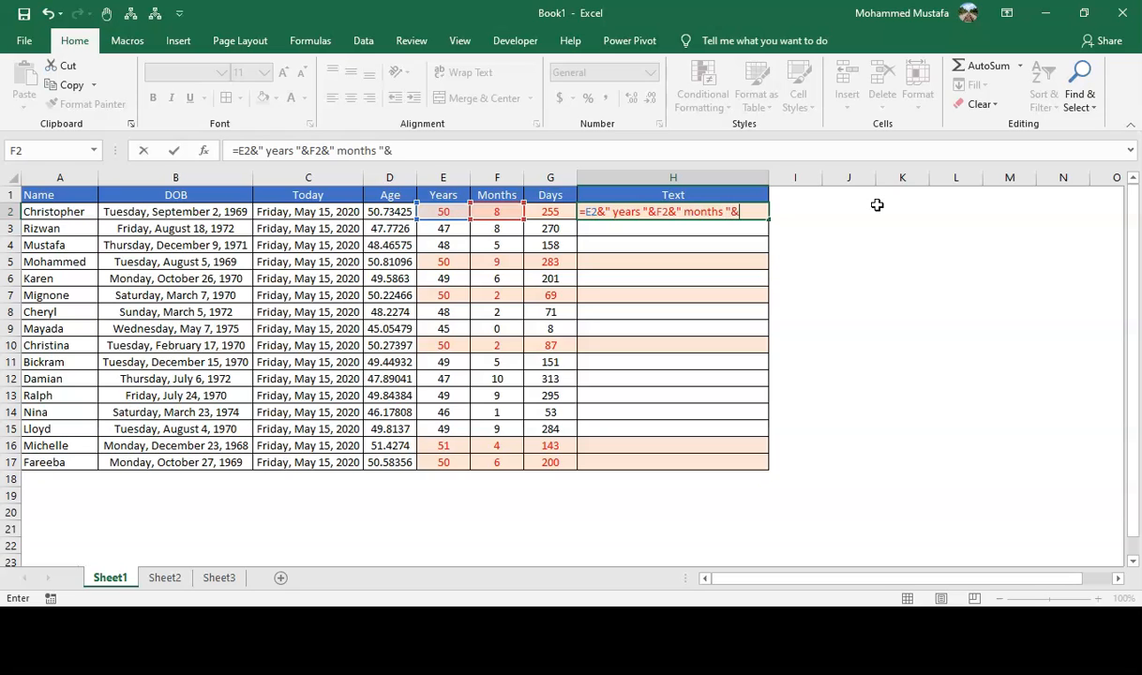
Complete the H2 formula with the days in G2, giving =E2&" years "&F2&" months "&G2&" days".
{"action": "key", "text": "Left"}
{"action": "key", "text": "Up"}
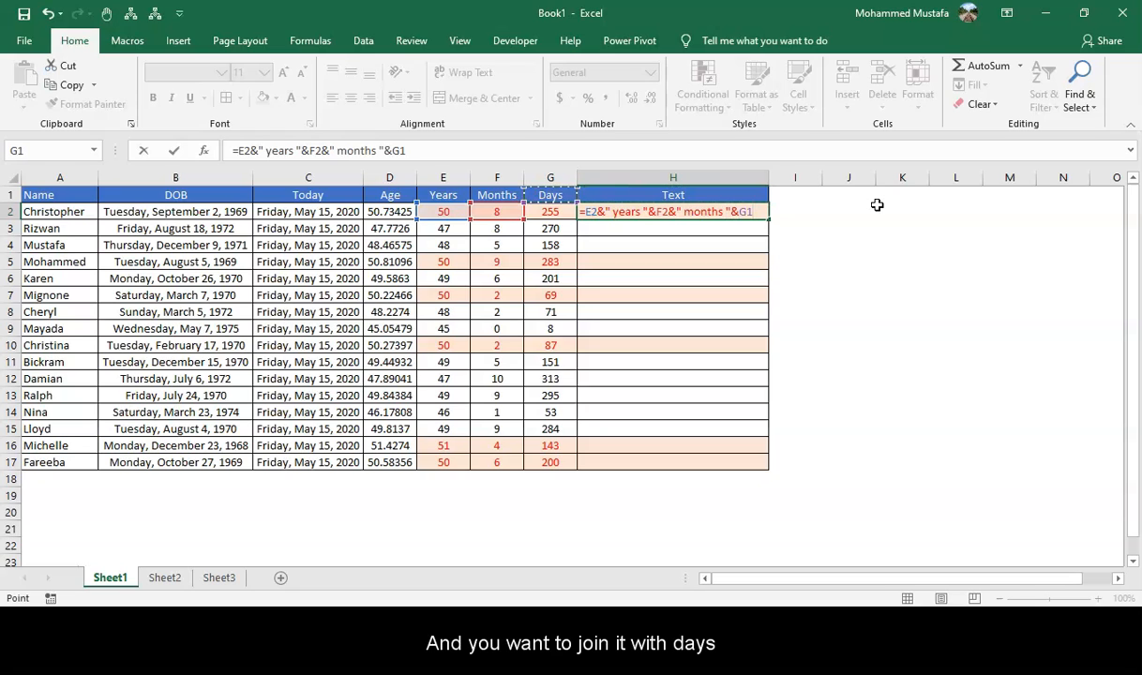
{"action": "key", "text": "Down"}
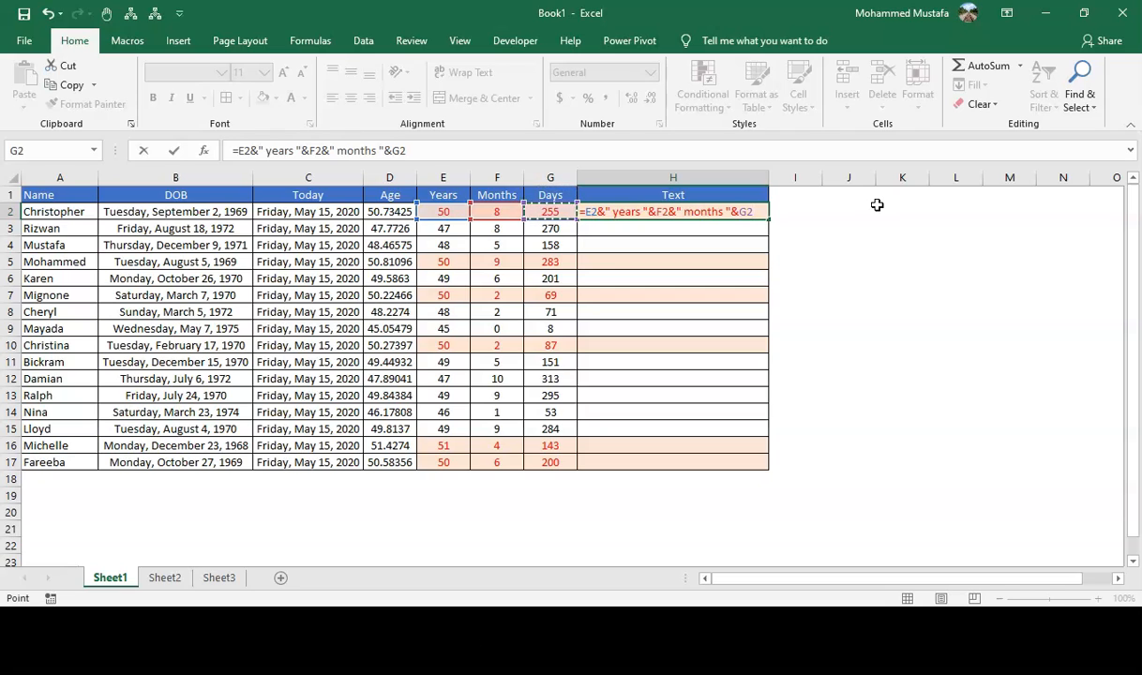
{"action": "type", "text": "&\" days"}
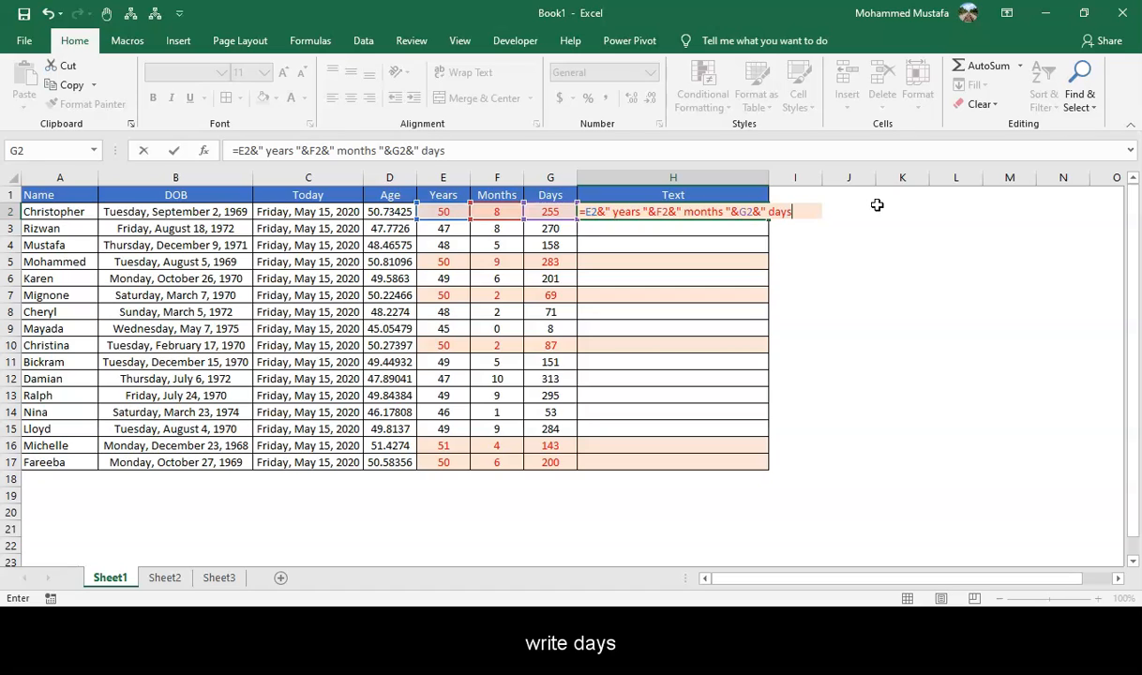
{"action": "type", "text": "\""}
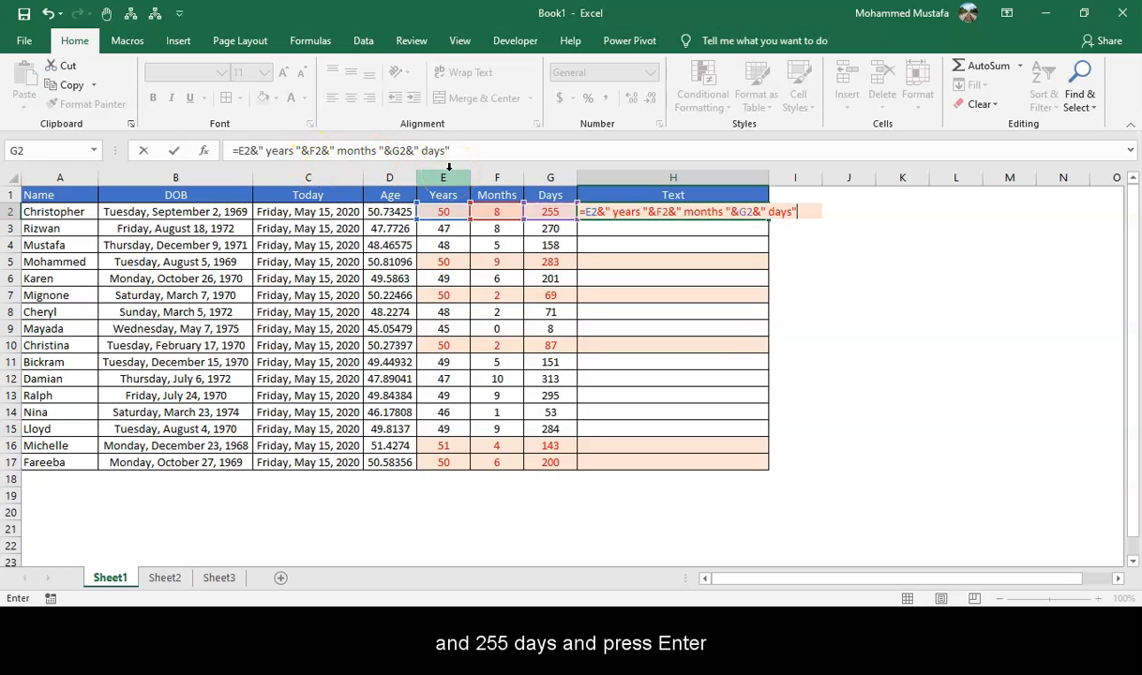
{"action": "key", "text": "Return"}
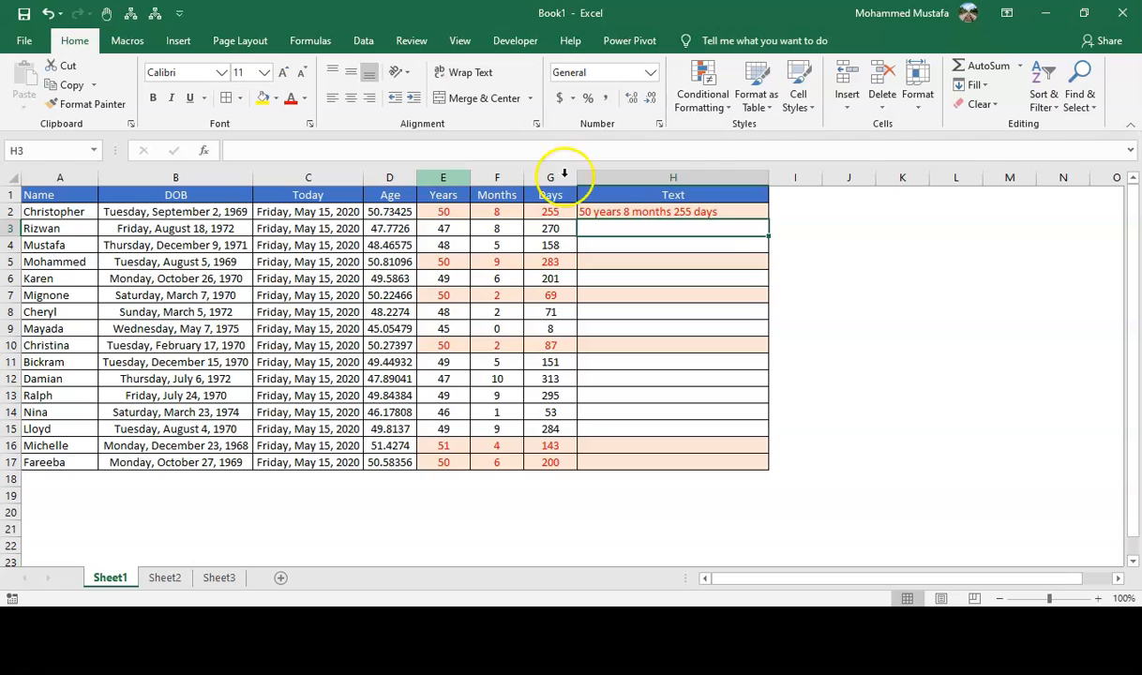
Copy the age text formula from H2 down the Text column through H17.
{"action": "left_click", "coordinate": [732, 215]}
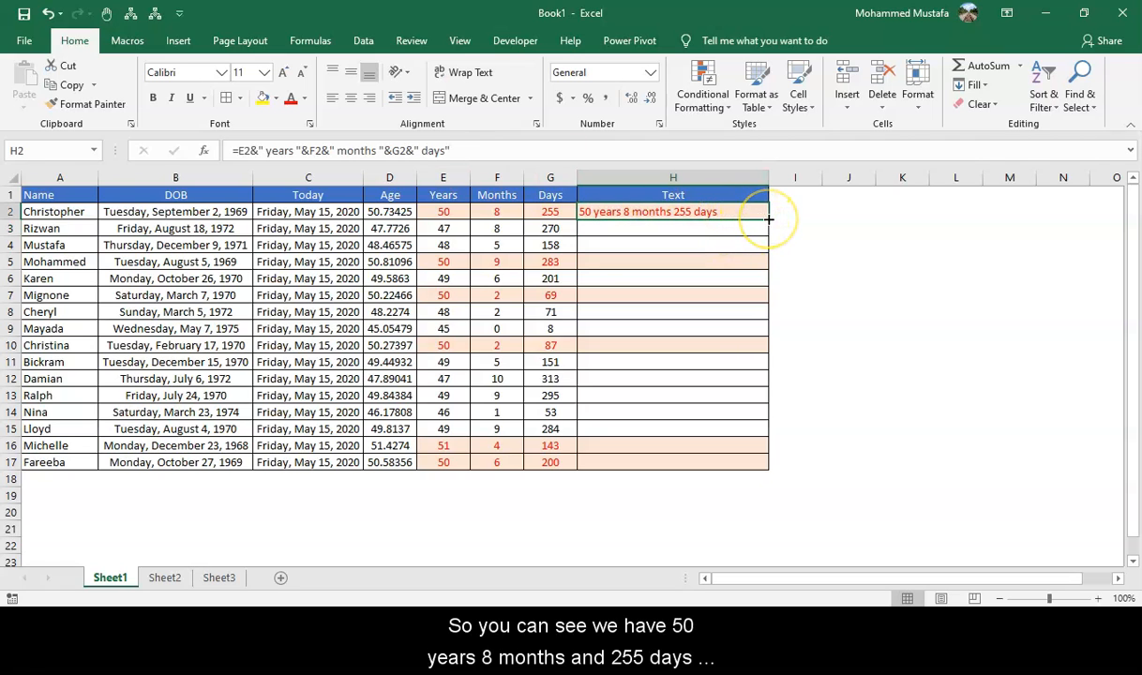
{"action": "left_click_drag", "start_coordinate": [768, 219], "coordinate": [773, 467]}
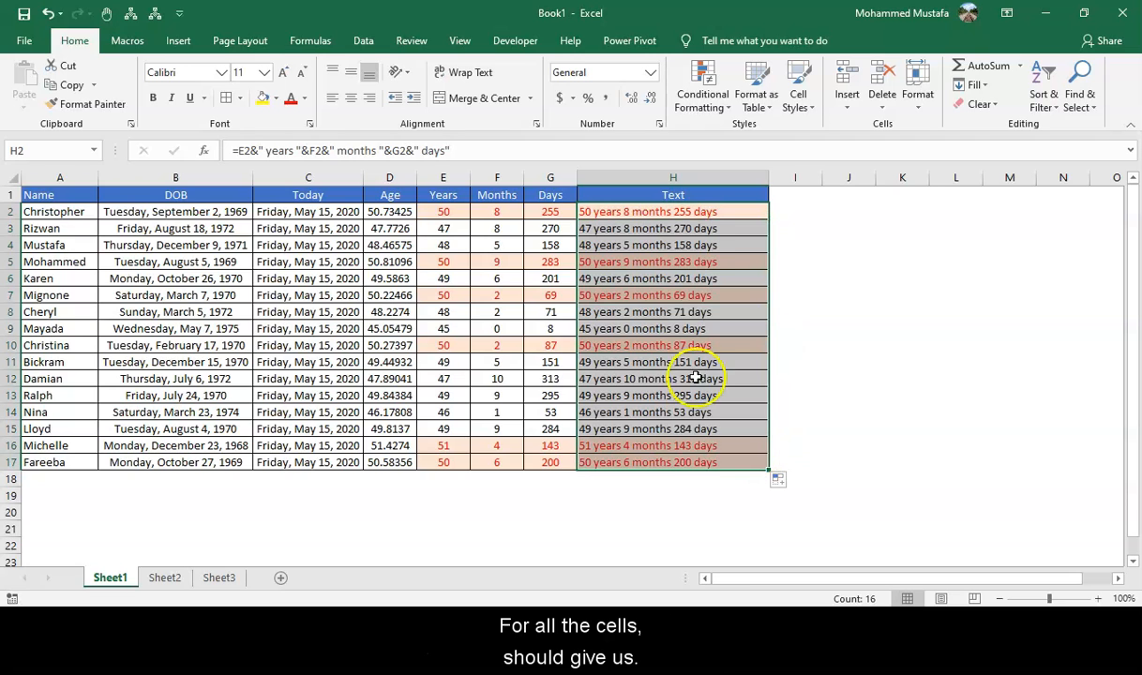
{"action": "left_click", "coordinate": [600, 229]}
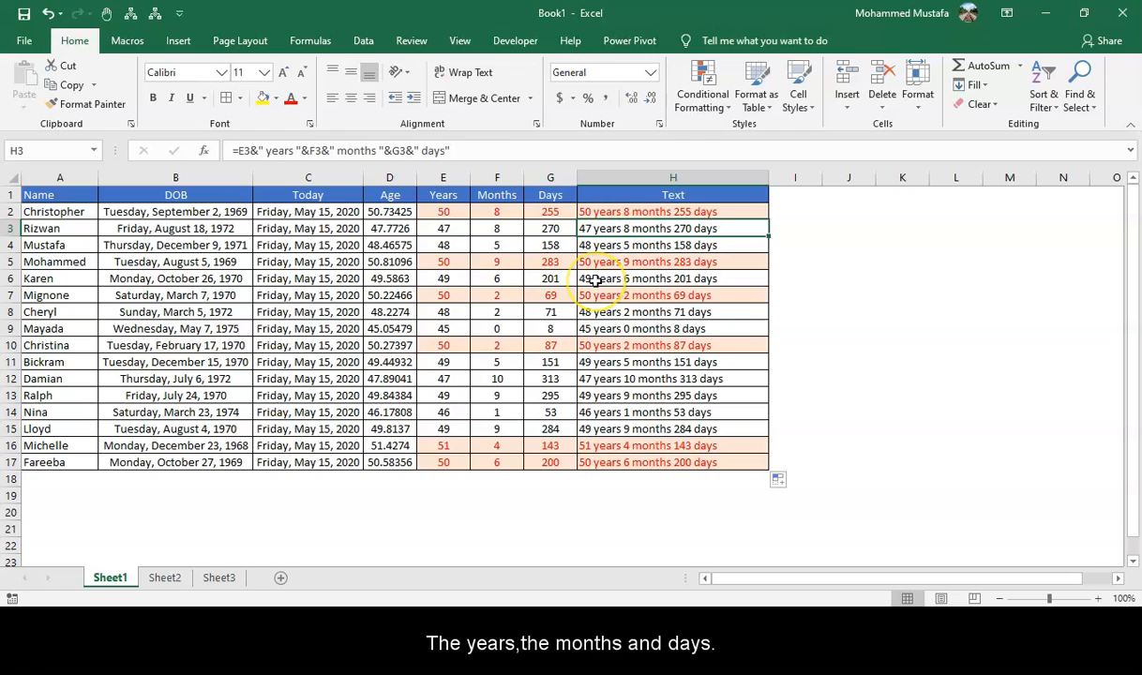